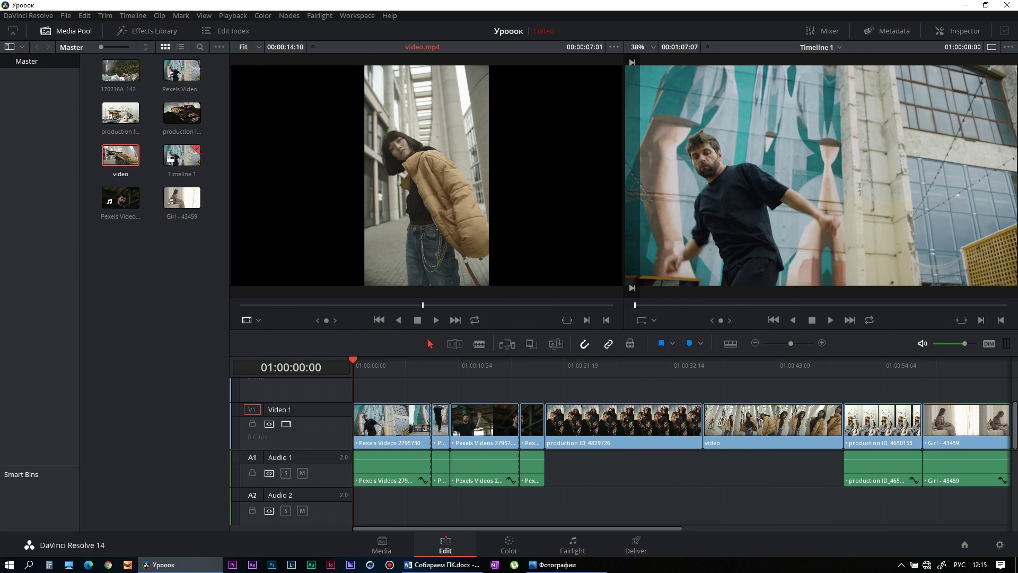
Preview the clips ID_4829726, Girl - 43459, Pexels Videos 2795739 and the video clip.
{"action": "left_click", "coordinate": [182, 112]}
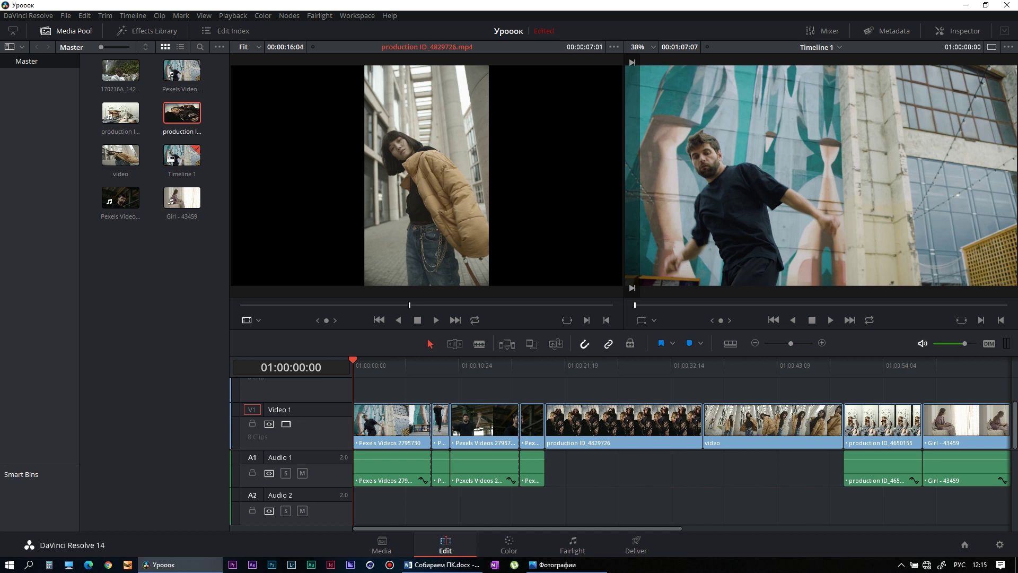
{"action": "key", "text": "Home"}
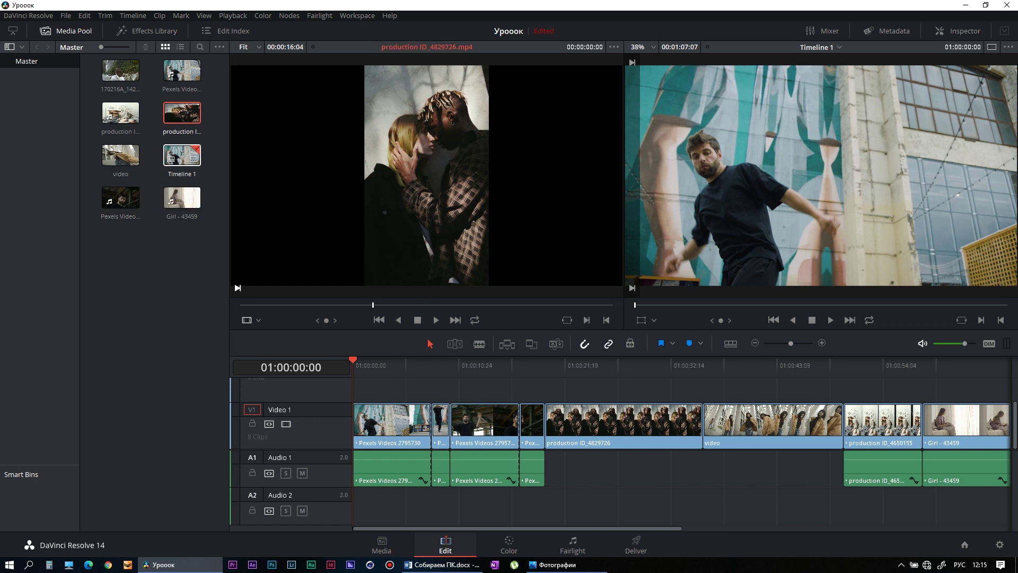
{"action": "left_click", "coordinate": [182, 197]}
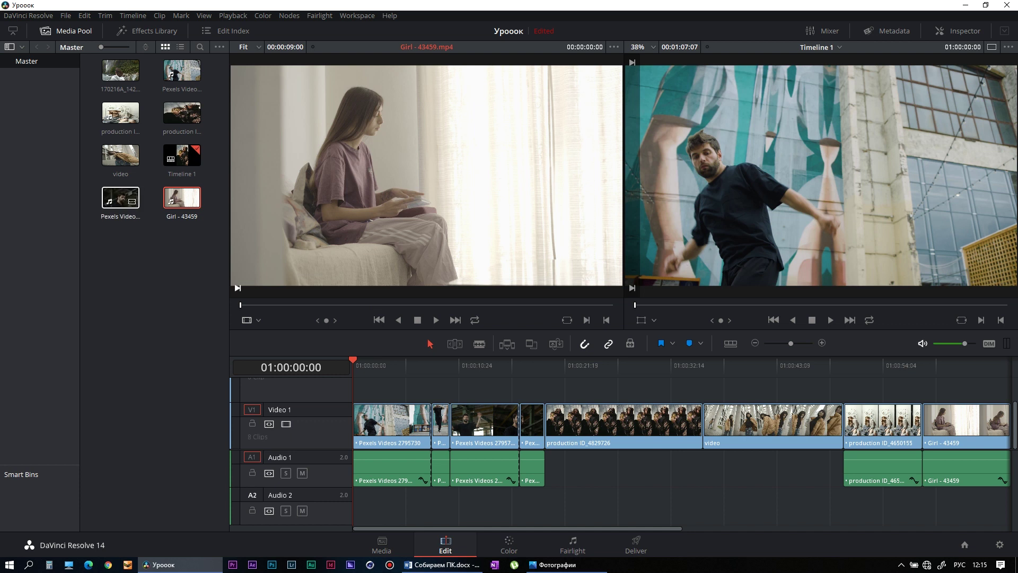
{"action": "left_click", "coordinate": [121, 197]}
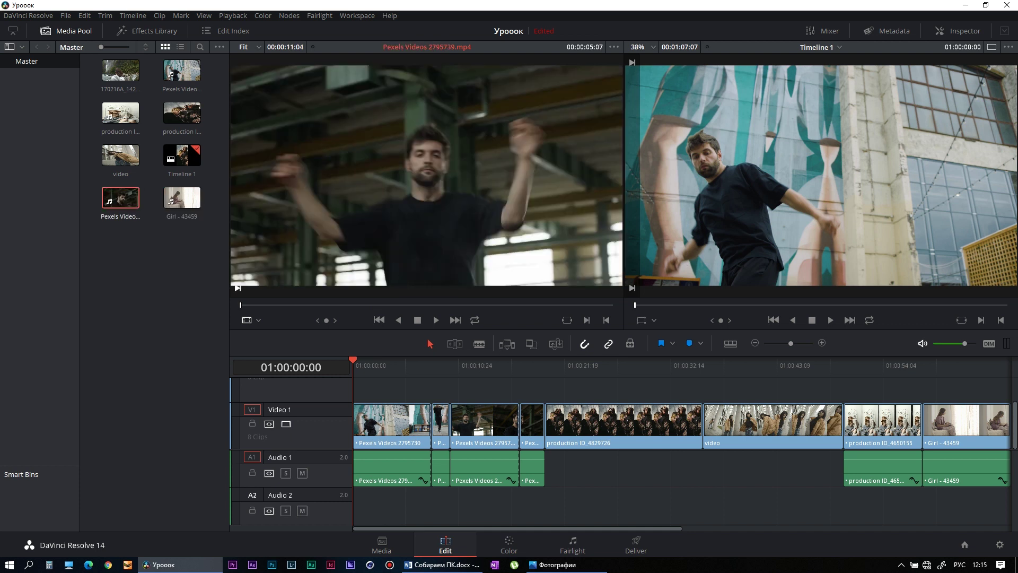
{"action": "left_click", "coordinate": [121, 155]}
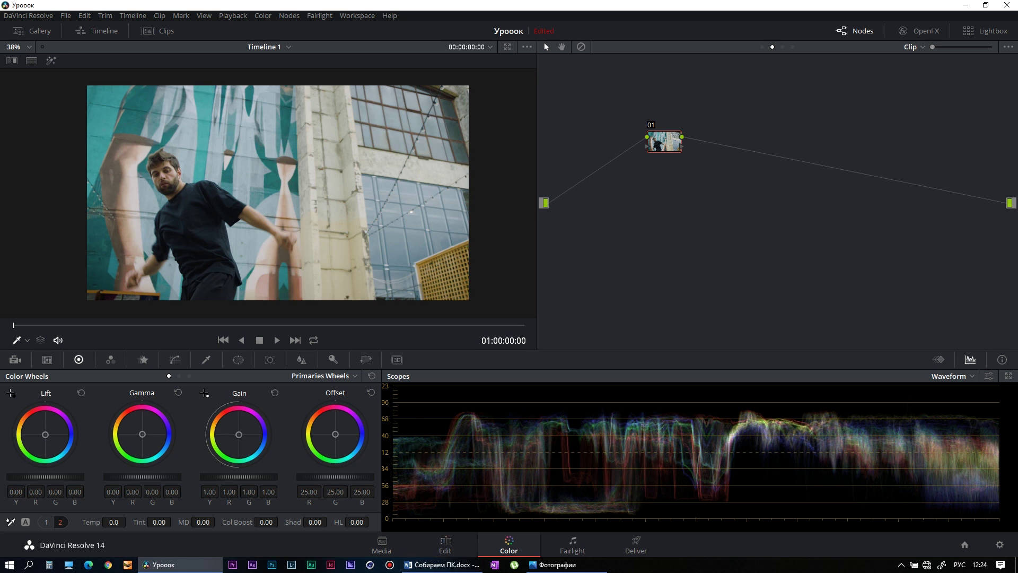
Add serial node 02 after node 01 and bring up its Hue Vs Sat curve.
{"action": "key", "text": "alt+s"}
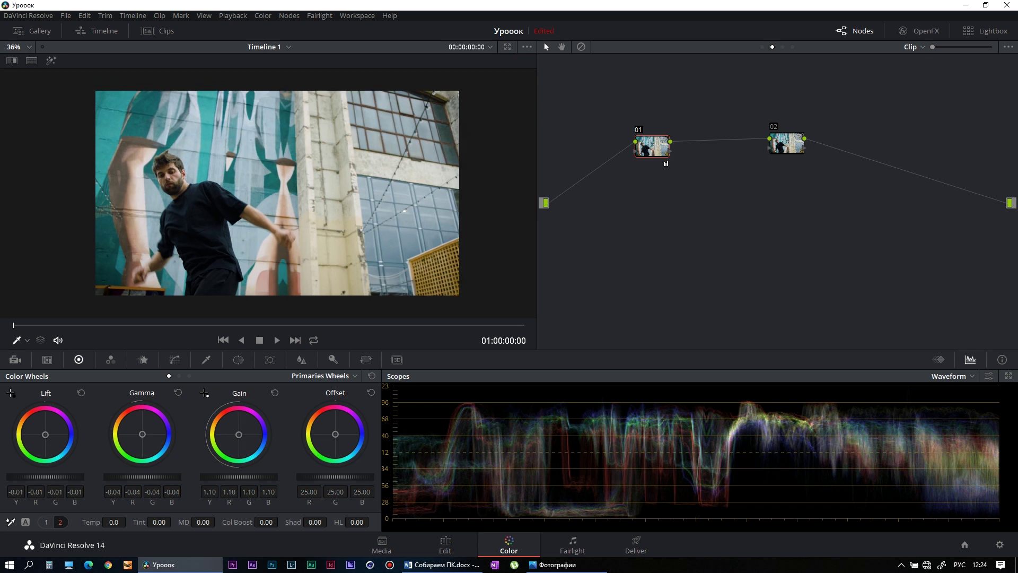
{"action": "scroll", "coordinate": [282, 193], "scroll_direction": "up", "scroll_amount": 1}
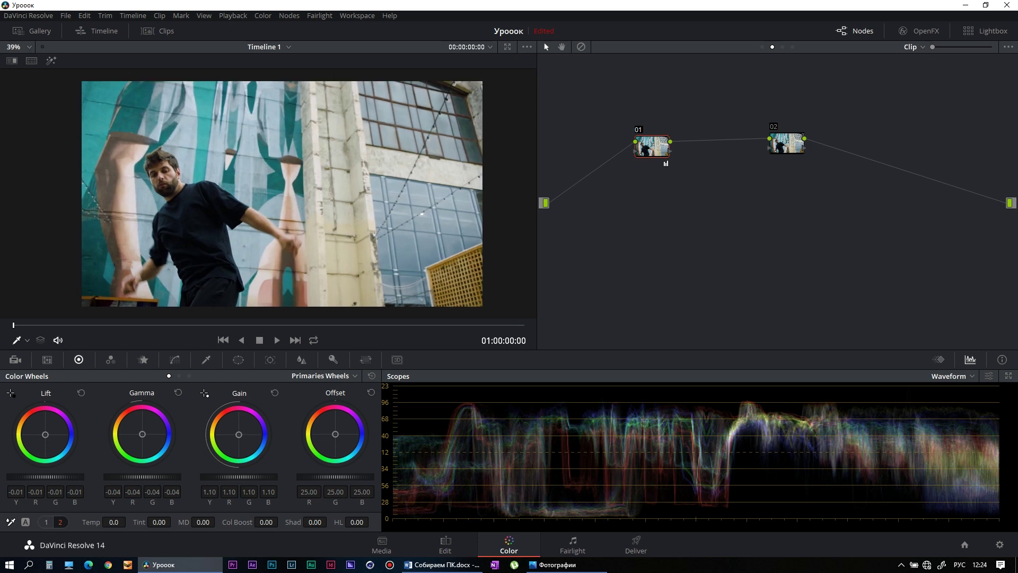
{"action": "left_click", "coordinate": [787, 143]}
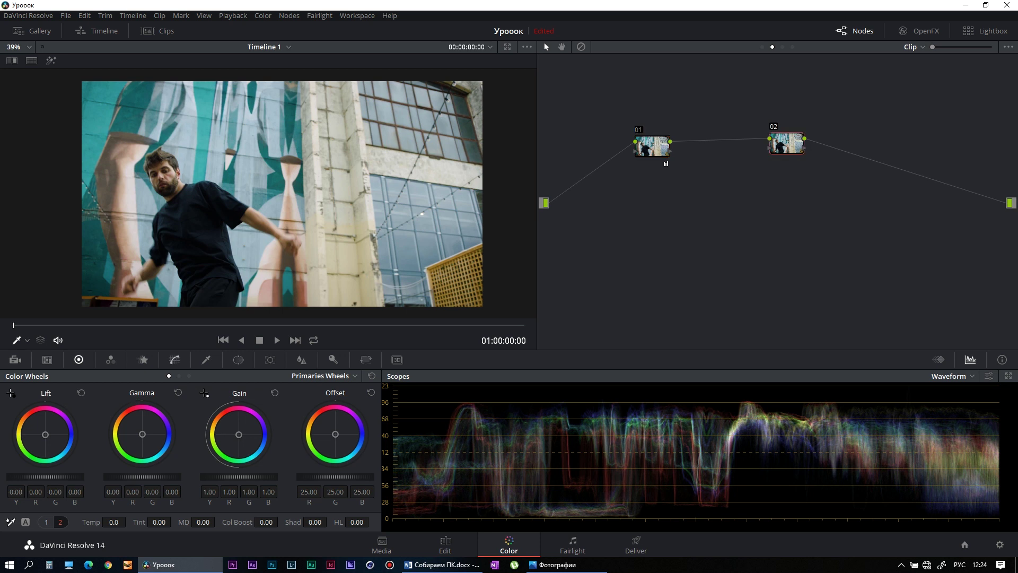
{"action": "left_click", "coordinate": [175, 359]}
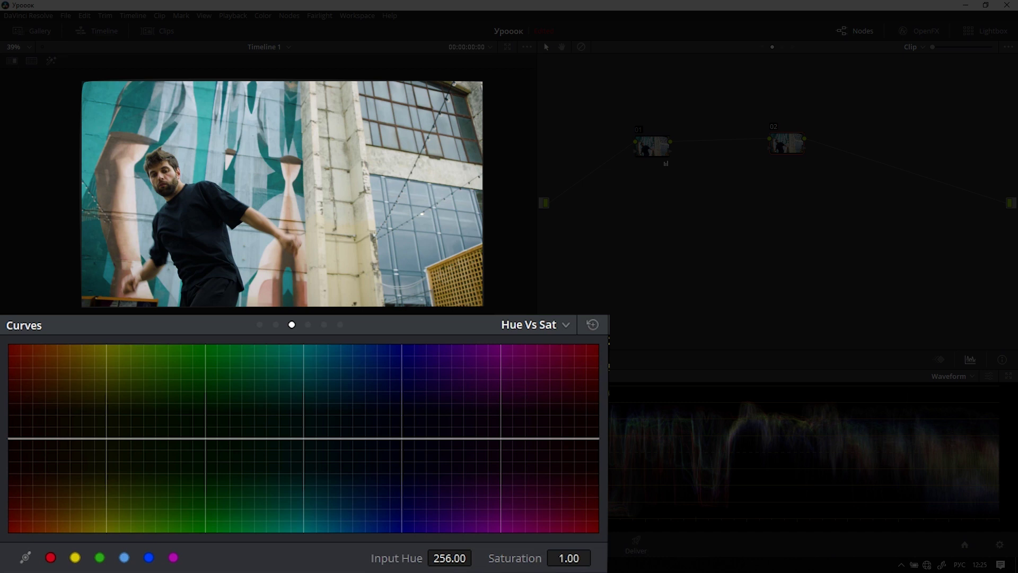
On node 02's Hue Vs Sat curve, pull yellows, greens, blues and magentas to zero saturation.
{"action": "left_click", "coordinate": [50, 557]}
{"action": "left_click_drag", "start_coordinate": [106, 438], "coordinate": [96, 531]}
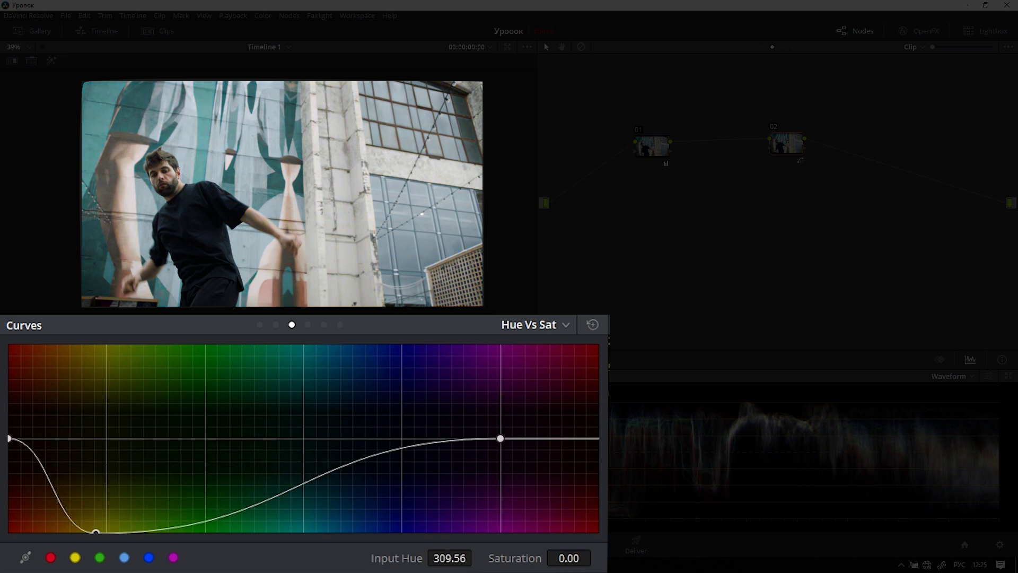
{"action": "left_click_drag", "start_coordinate": [501, 437], "coordinate": [504, 532]}
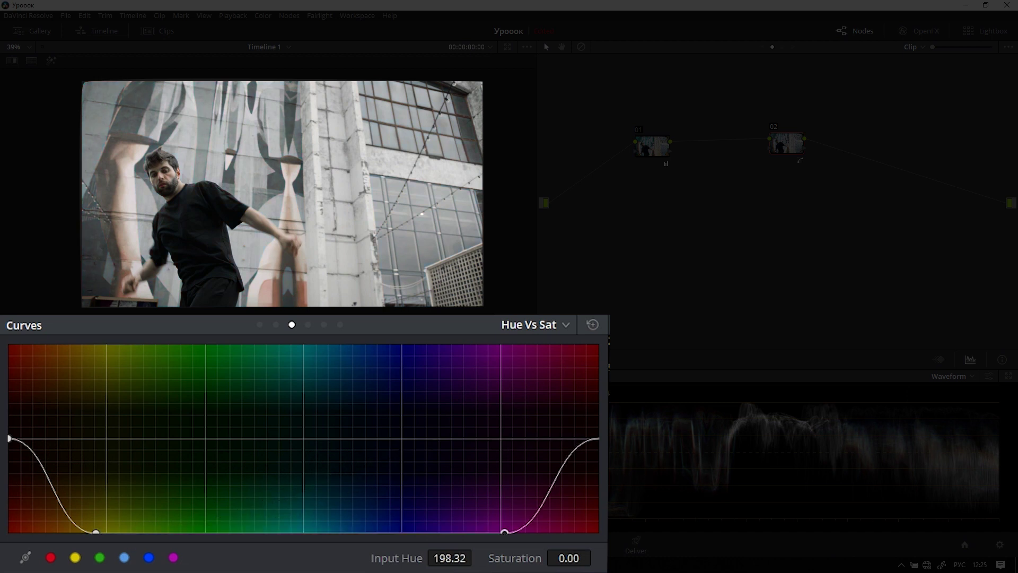
{"action": "left_click_drag", "start_coordinate": [95, 531], "coordinate": [111, 528]}
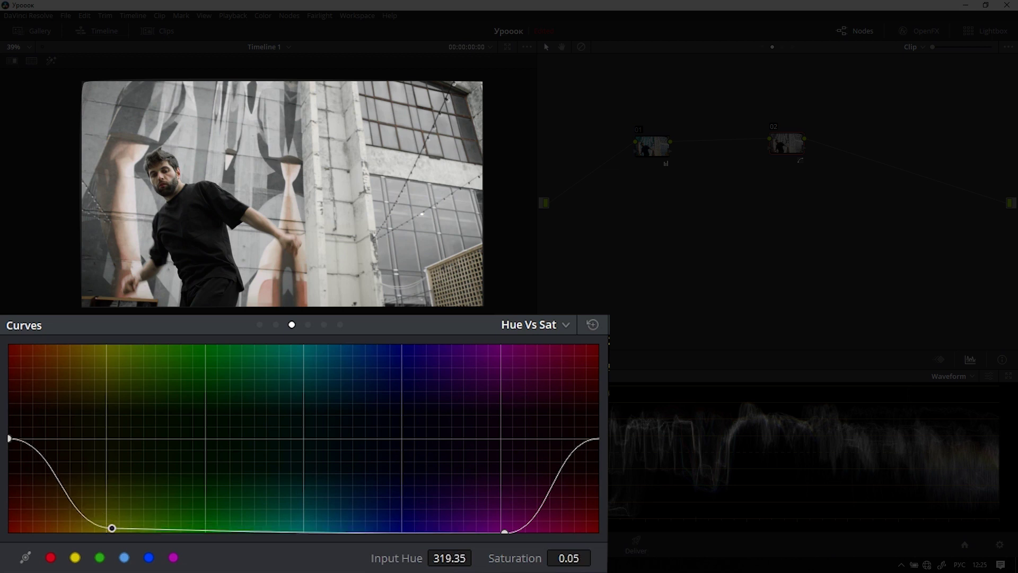
Boost the red hues to 1.21 saturation, compare with the original, and reposition node 02.
{"action": "left_click_drag", "start_coordinate": [9, 438], "coordinate": [8, 414]}
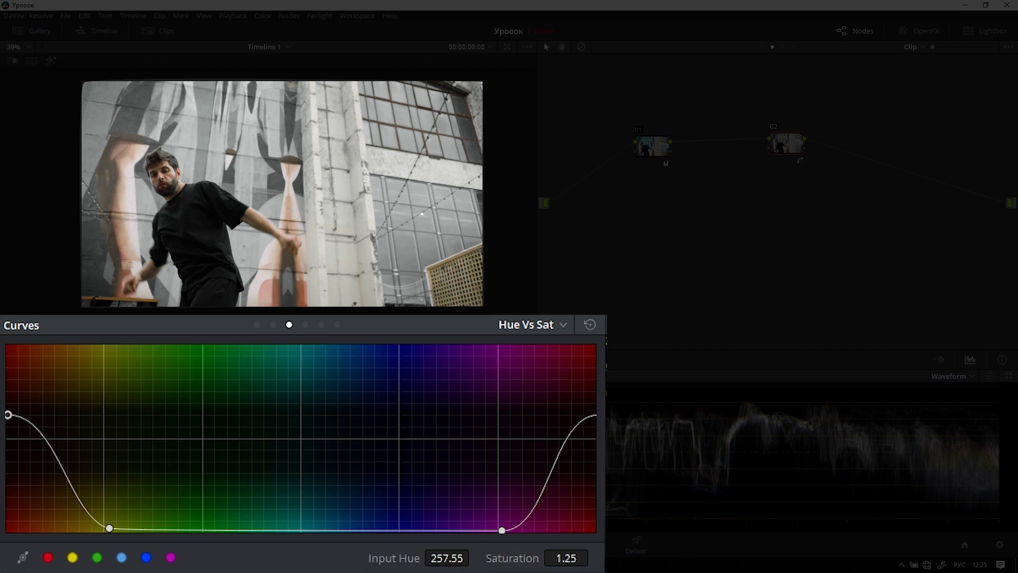
{"action": "left_click_drag", "start_coordinate": [8, 414], "coordinate": [8, 416]}
{"action": "key", "text": "shift+d"}
{"action": "key", "text": "shift+d"}
{"action": "scroll", "coordinate": [281, 193], "scroll_direction": "up", "scroll_amount": 1}
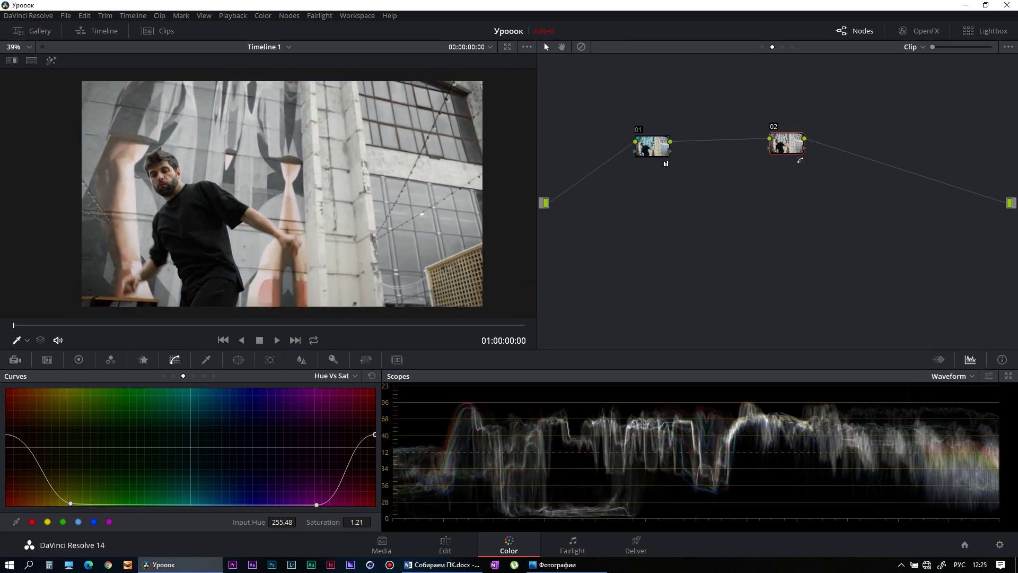
{"action": "left_click_drag", "start_coordinate": [785, 145], "coordinate": [739, 148]}
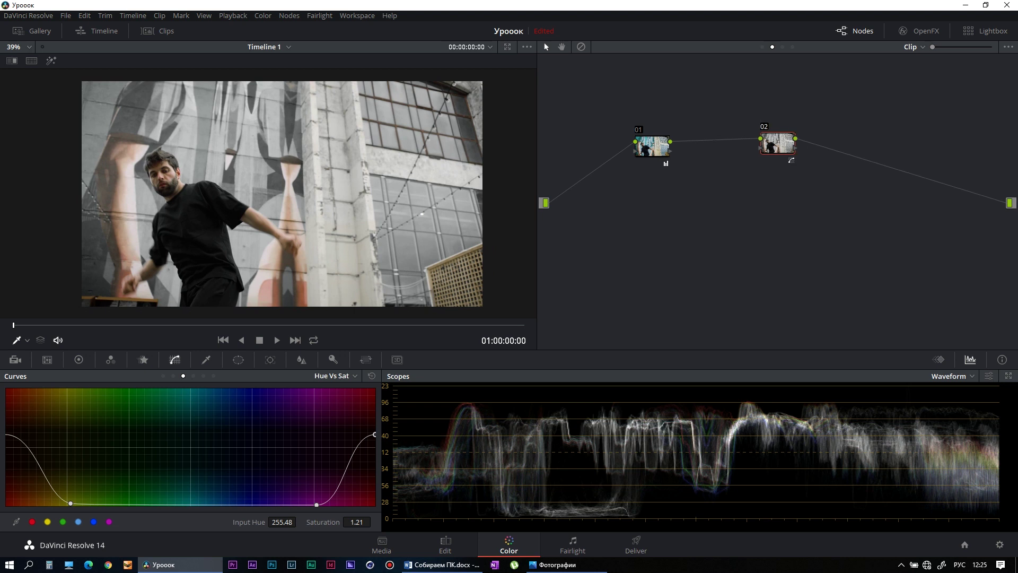
Add node 03, raise node 01's gain to 1.13, then add another serial node.
{"action": "key", "text": "alt+s"}
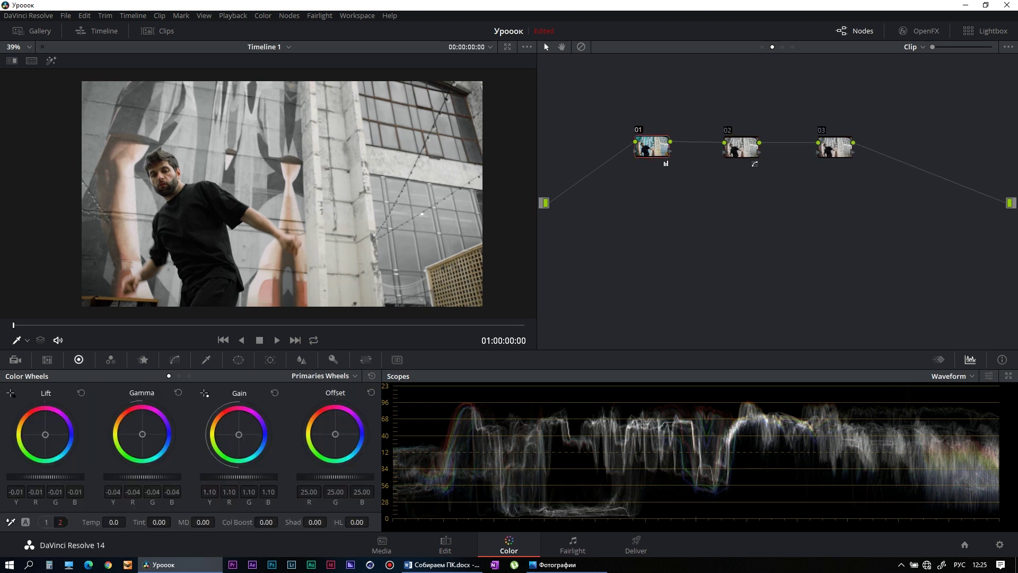
{"action": "left_click_drag", "start_coordinate": [239, 476], "coordinate": [245, 476]}
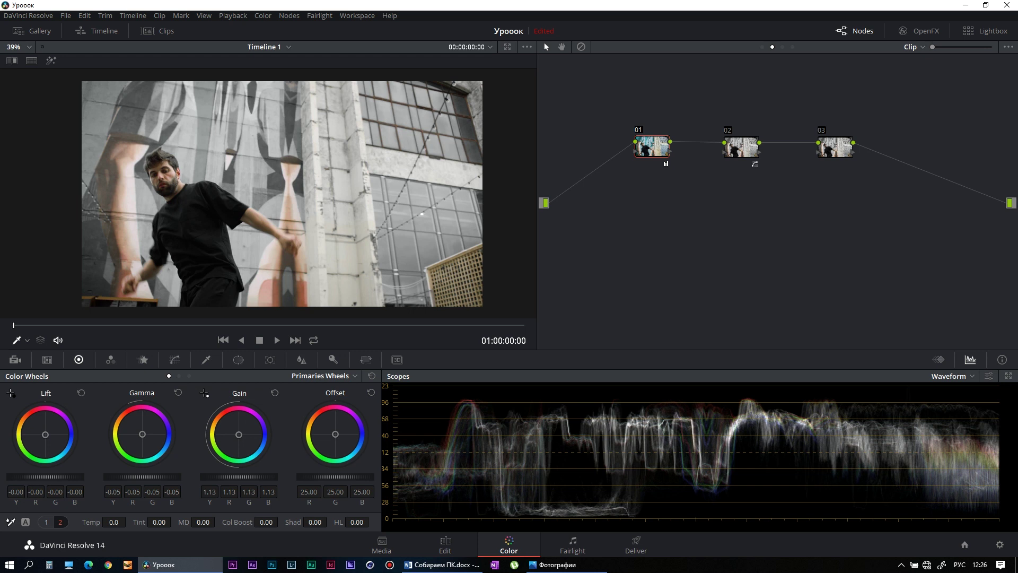
{"action": "key", "text": "alt+k"}
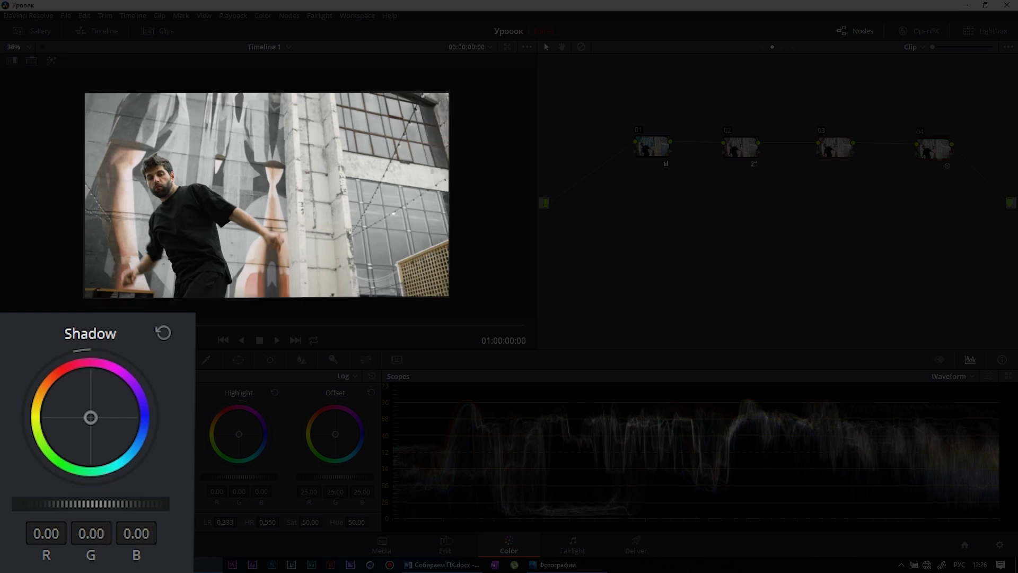
Cool node 03's shadows to R −0.05, B 0.10 and insert node 05 with curves showing.
{"action": "left_click_drag", "start_coordinate": [91, 418], "coordinate": [94, 418]}
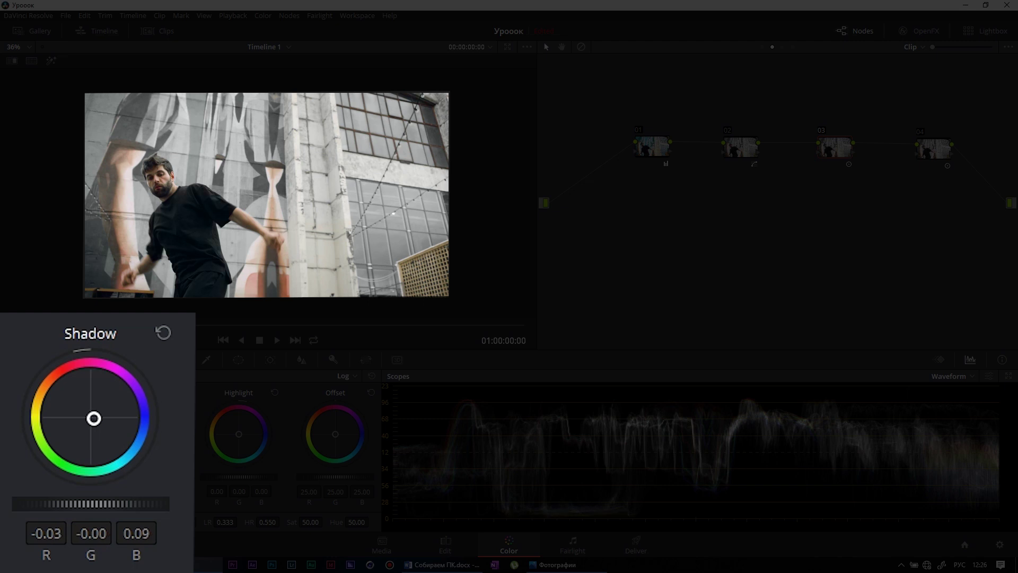
{"action": "left_click_drag", "start_coordinate": [93, 418], "coordinate": [93, 420]}
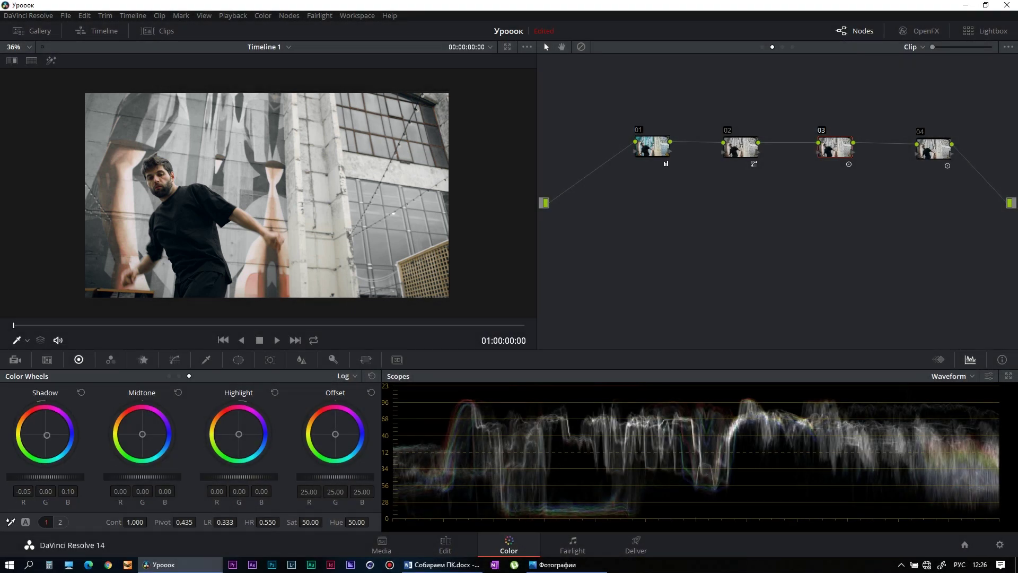
{"action": "key", "text": "alt+s"}
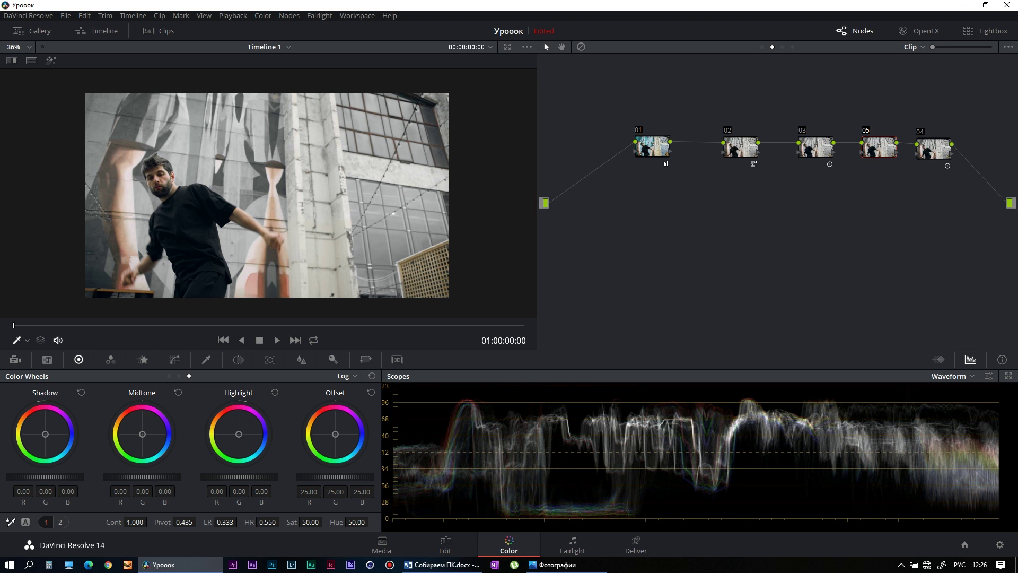
{"action": "left_click", "coordinate": [175, 359]}
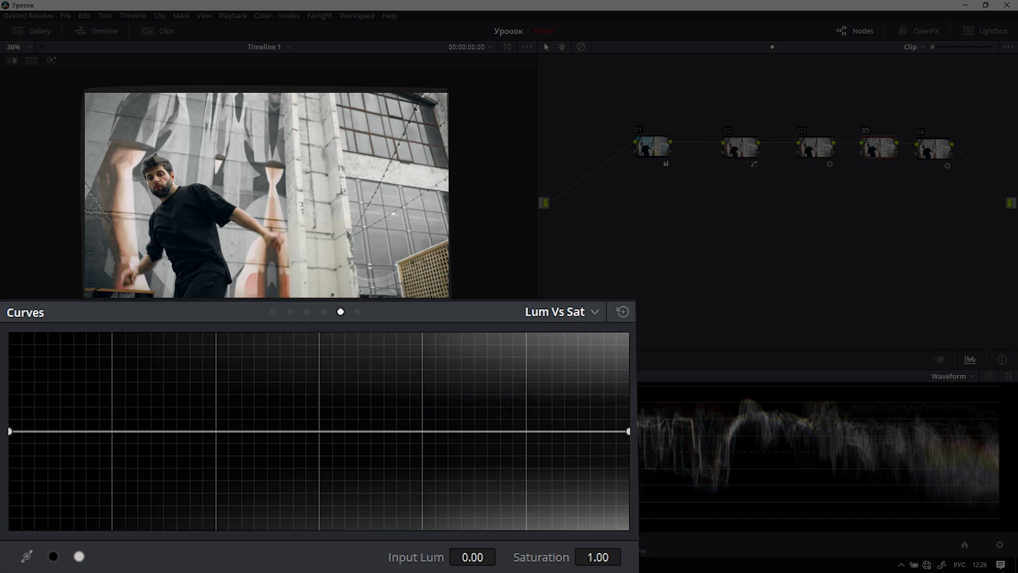
On node 05's Lum Vs Sat curve, drop saturation to 0.00 below about 0.09 luminance, then compare.
{"action": "left_click", "coordinate": [163, 431]}
{"action": "left_click_drag", "start_coordinate": [163, 431], "coordinate": [88, 431]}
{"action": "left_click_drag", "start_coordinate": [10, 430], "coordinate": [10, 527]}
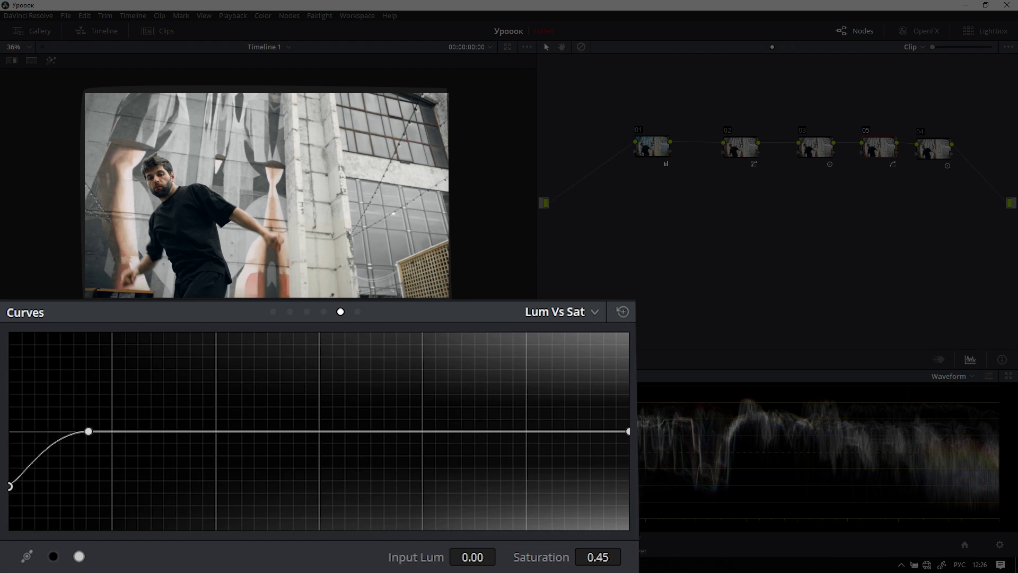
{"action": "left_click", "coordinate": [88, 431]}
{"action": "left_click_drag", "start_coordinate": [472, 557], "coordinate": [504, 555]}
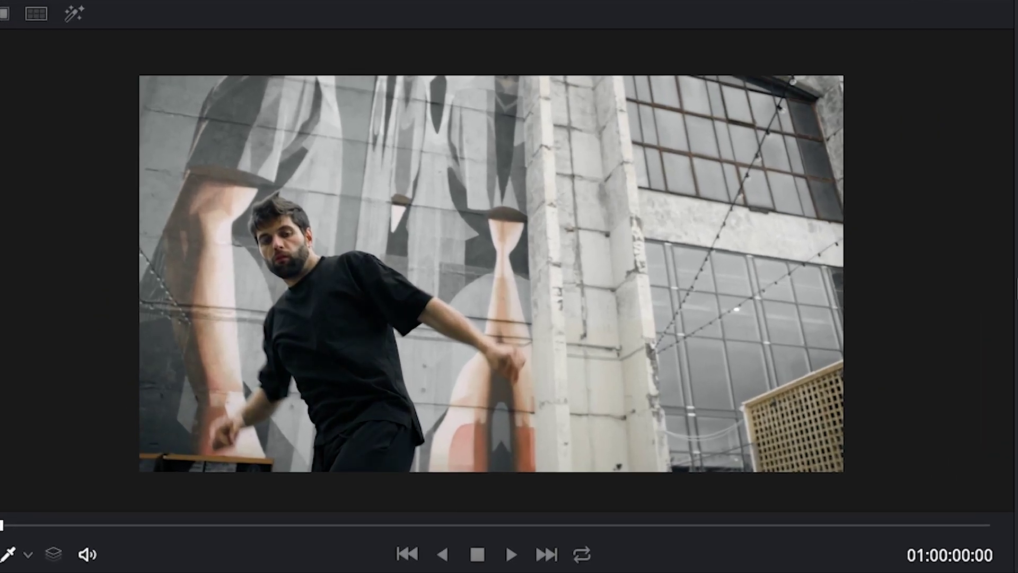
{"action": "key", "text": "shift+d"}
{"action": "key", "text": "shift+d"}
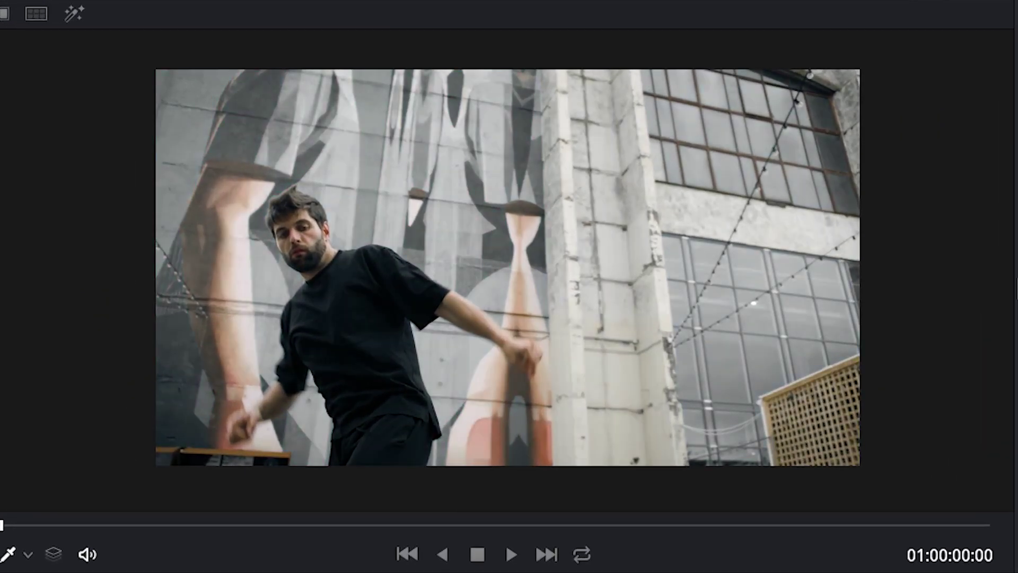
{"action": "key", "text": "shift+d"}
{"action": "key", "text": "shift+d"}
{"action": "key", "text": "shift+d"}
{"action": "key", "text": "shift+d"}
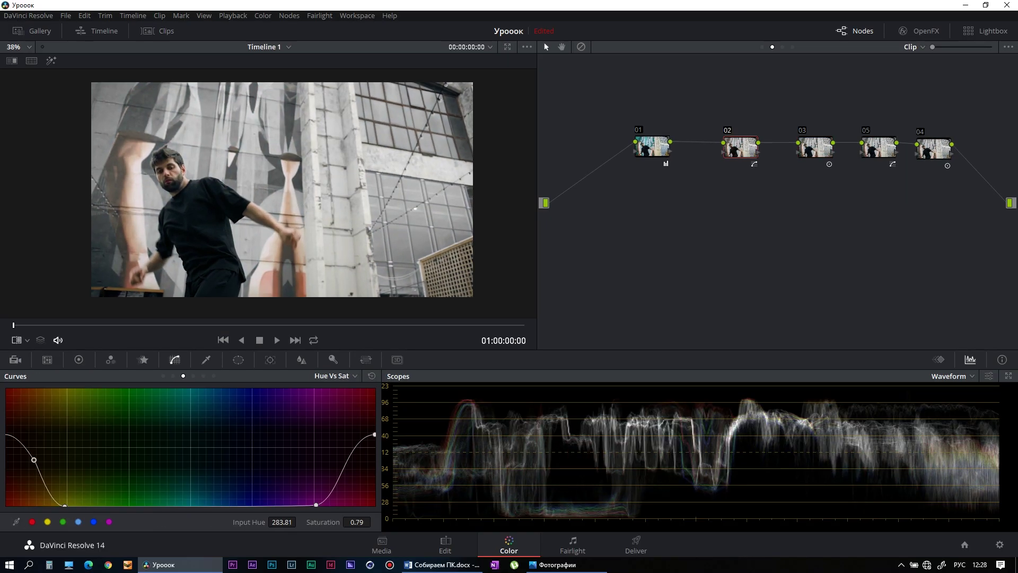
Move node 04 down and add serial node 06 after it.
{"action": "left_click_drag", "start_coordinate": [933, 148], "coordinate": [750, 233]}
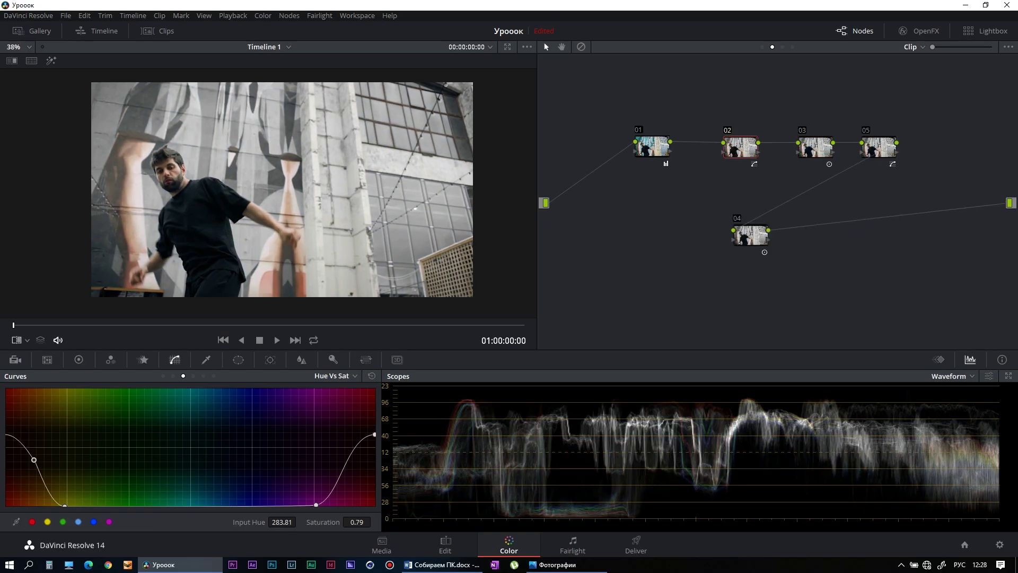
{"action": "key", "text": "alt+s"}
{"action": "left_click_drag", "start_coordinate": [888, 236], "coordinate": [885, 238]}
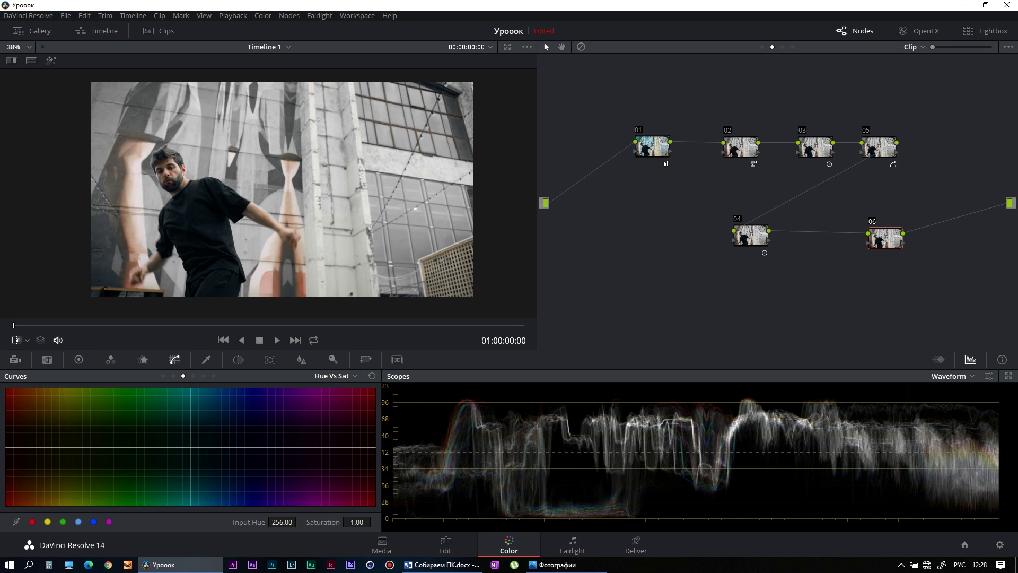
Limit node 06 with a large, softly feathered oval Circle window over the subject.
{"action": "left_click", "coordinate": [238, 359]}
{"action": "left_click", "coordinate": [23, 428]}
{"action": "mouse_move", "coordinate": [244, 175]}
{"action": "left_mouse_down"}
{"action": "mouse_move", "coordinate": [171, 182]}
{"action": "mouse_move", "coordinate": [417, 179]}
{"action": "left_mouse_up"}
{"action": "scroll", "coordinate": [268, 193], "scroll_direction": "down", "scroll_amount": 2}
{"action": "scroll", "coordinate": [416, 179], "scroll_direction": "up", "scroll_amount": 1}
{"action": "left_click_drag", "start_coordinate": [185, 180], "coordinate": [222, 178]}
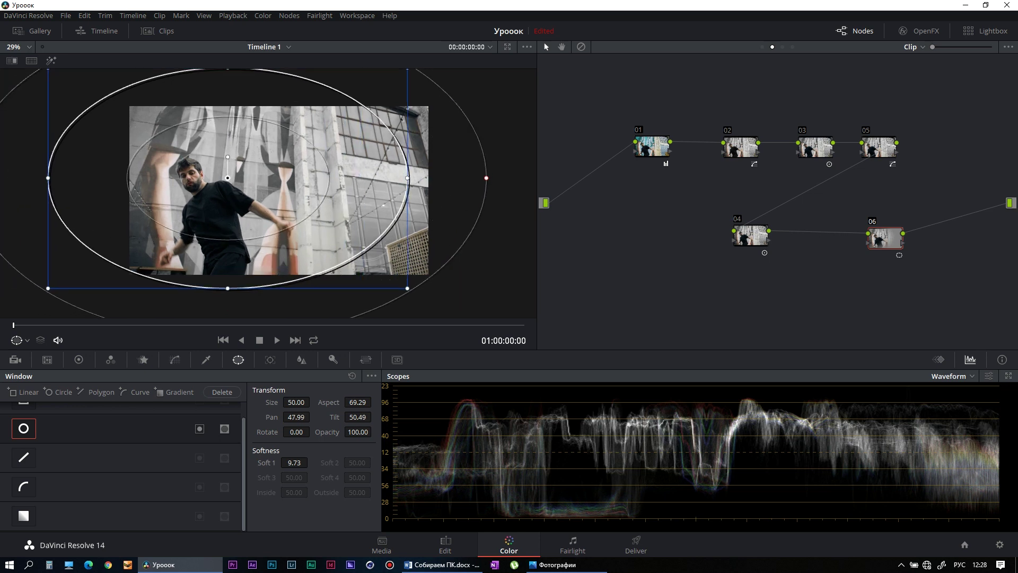
{"action": "left_click_drag", "start_coordinate": [453, 178], "coordinate": [514, 178]}
{"action": "left_click_drag", "start_coordinate": [223, 178], "coordinate": [192, 172]}
{"action": "mouse_move", "coordinate": [192, 283]}
{"action": "left_mouse_down"}
{"action": "mouse_move", "coordinate": [192, 310]}
{"action": "mouse_move", "coordinate": [192, 294]}
{"action": "left_mouse_up"}
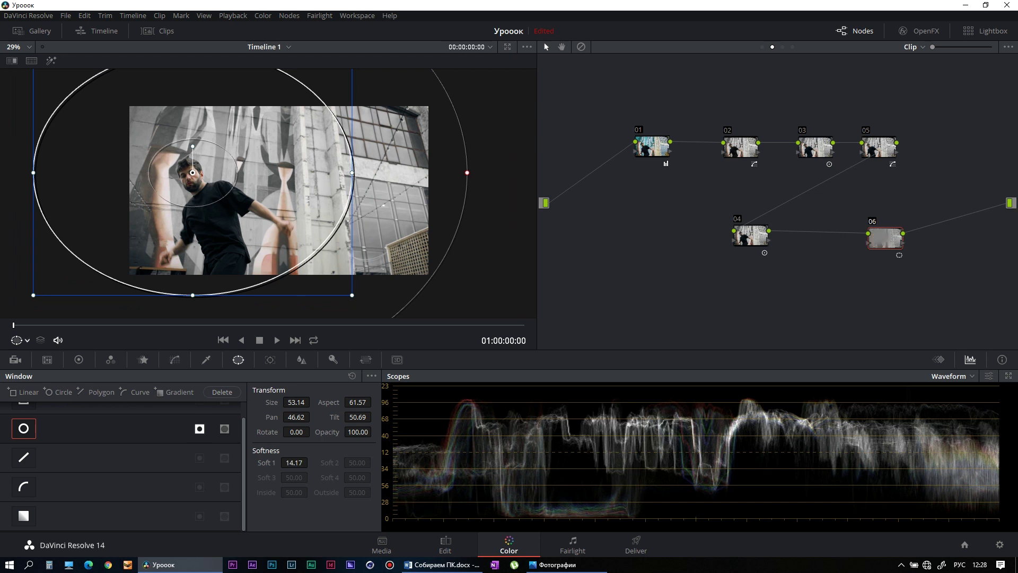
Set node 06's gamma to −0.10 and lift to 0.02, then compare before and after.
{"action": "left_click", "coordinate": [78, 359]}
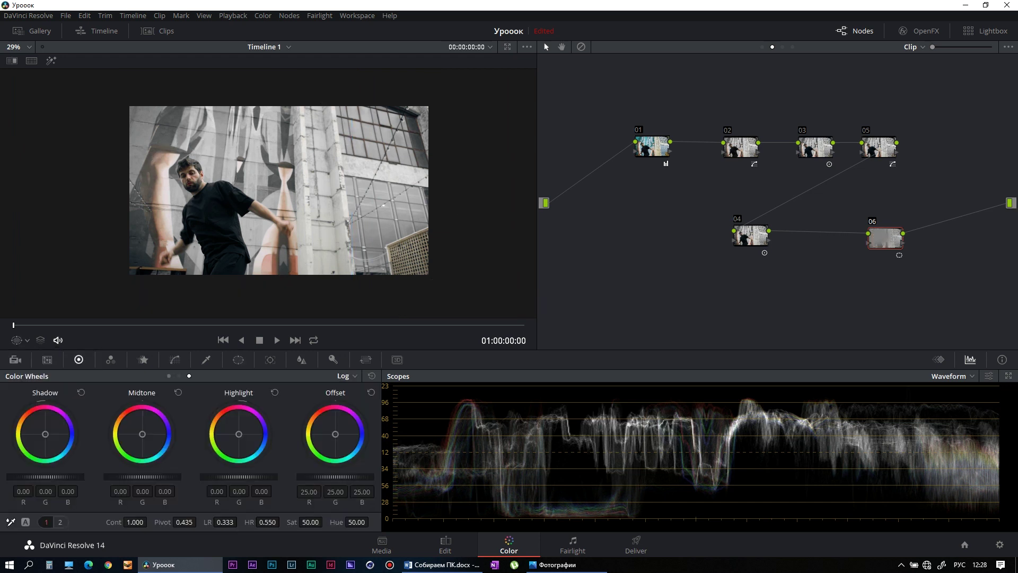
{"action": "left_click", "coordinate": [168, 375]}
{"action": "left_click_drag", "start_coordinate": [142, 476], "coordinate": [133, 476]}
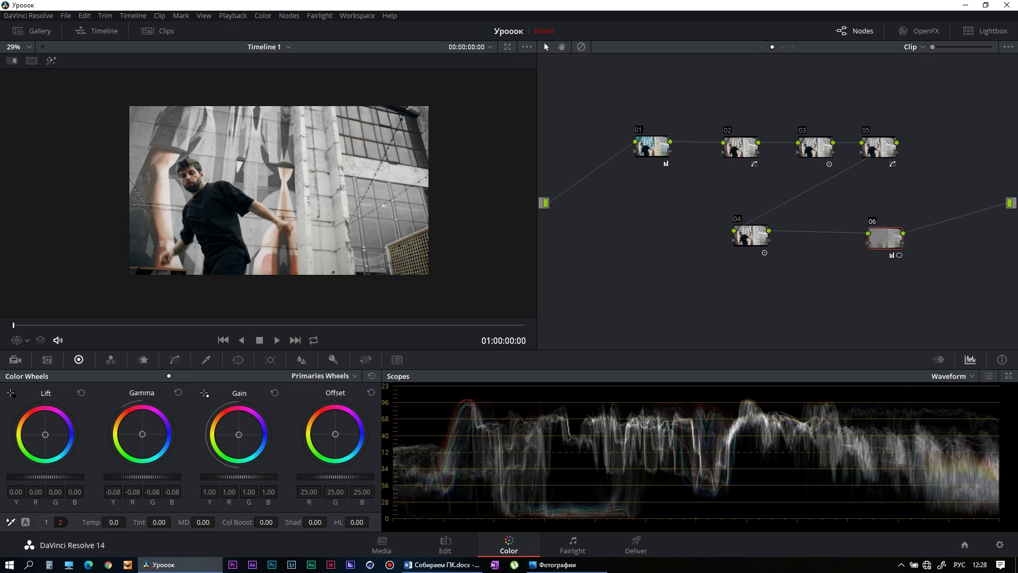
{"action": "left_click_drag", "start_coordinate": [45, 476], "coordinate": [51, 477]}
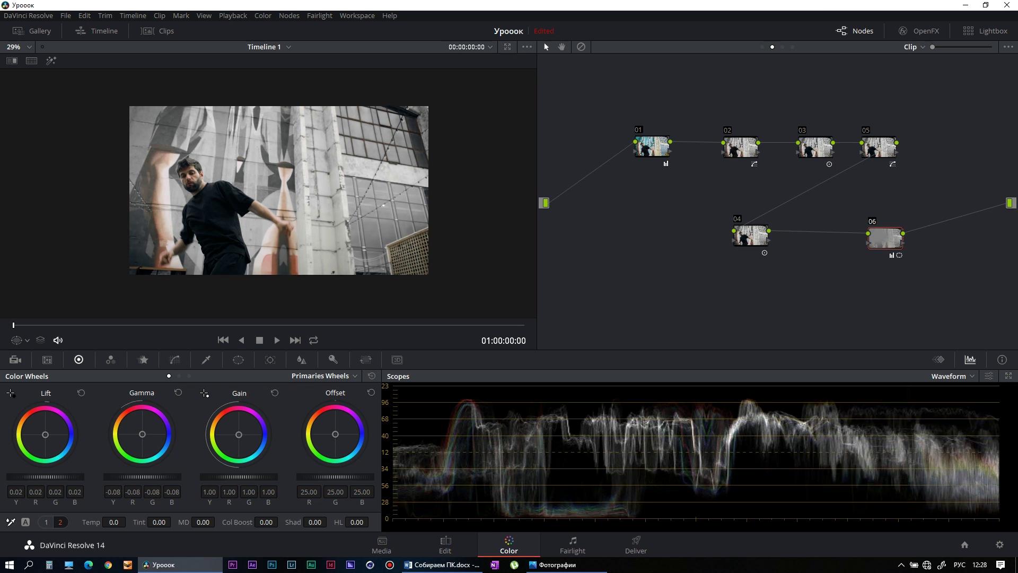
{"action": "left_click_drag", "start_coordinate": [142, 476], "coordinate": [136, 477]}
{"action": "scroll", "coordinate": [278, 190], "scroll_direction": "up", "scroll_amount": 1}
{"action": "key", "text": "shift+d"}
{"action": "key", "text": "shift+d"}
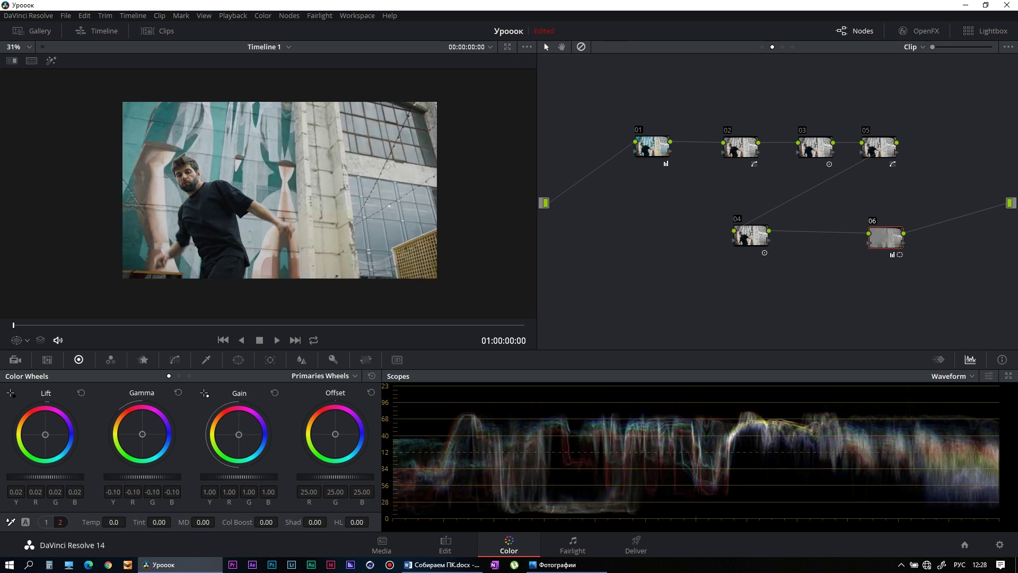
{"action": "key", "text": "shift+d"}
{"action": "key", "text": "shift+d"}
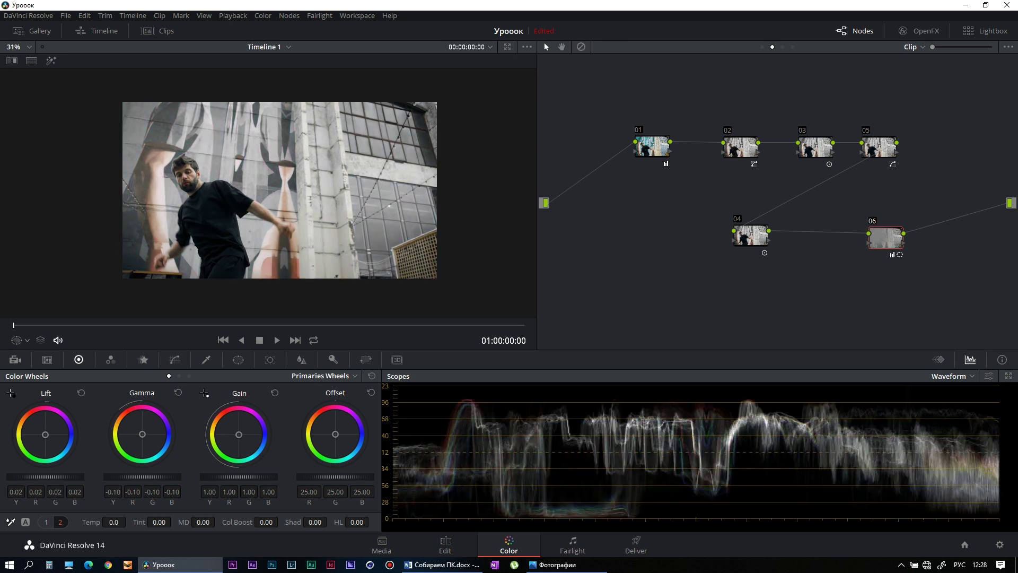
{"action": "key", "text": "ctrl+equal"}
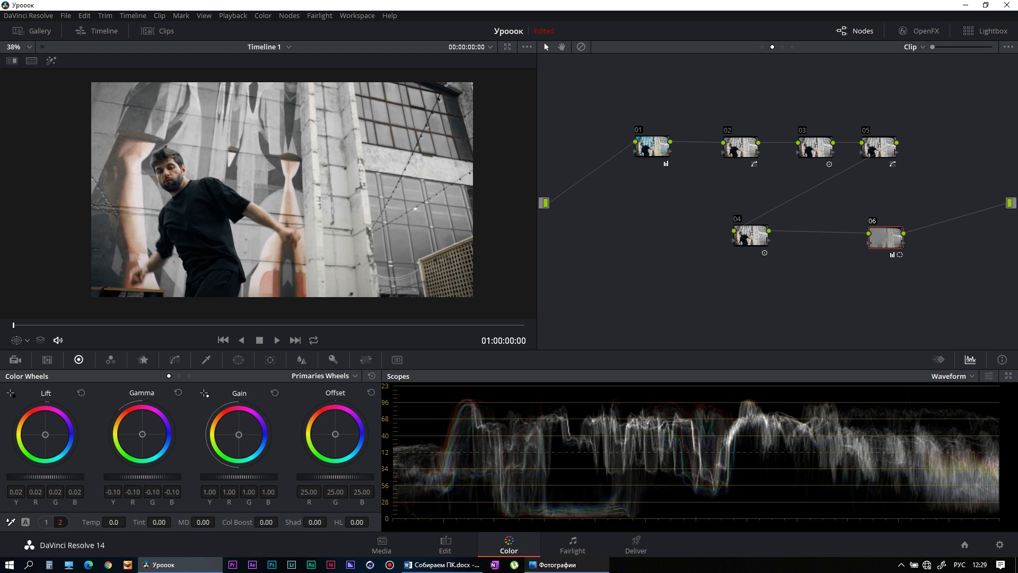
Open the reference photo for comparison, then minimize it again.
{"action": "left_click", "coordinate": [554, 564]}
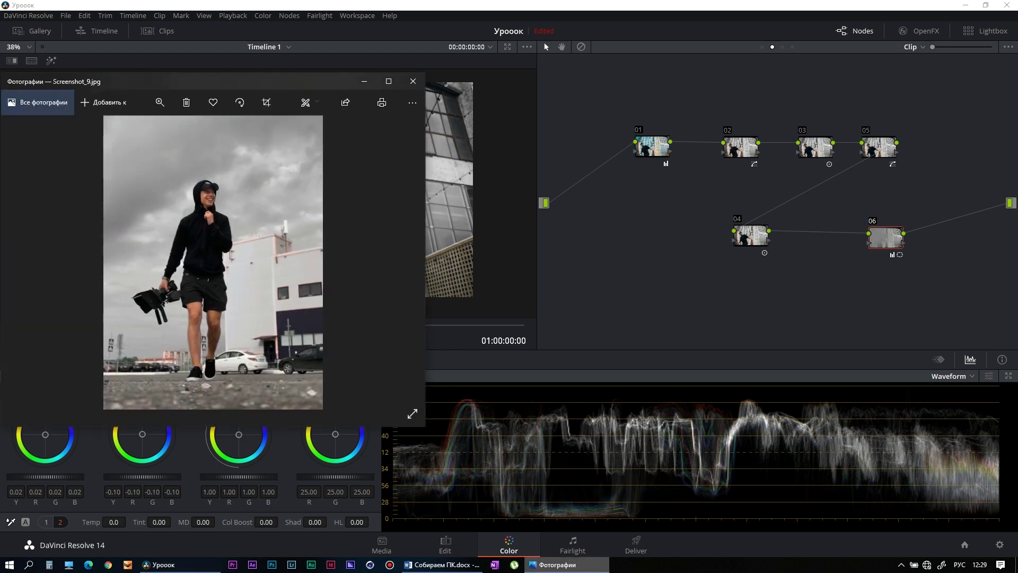
{"action": "left_click", "coordinate": [554, 564]}
{"action": "scroll", "coordinate": [281, 189], "scroll_direction": "down", "scroll_amount": 2}
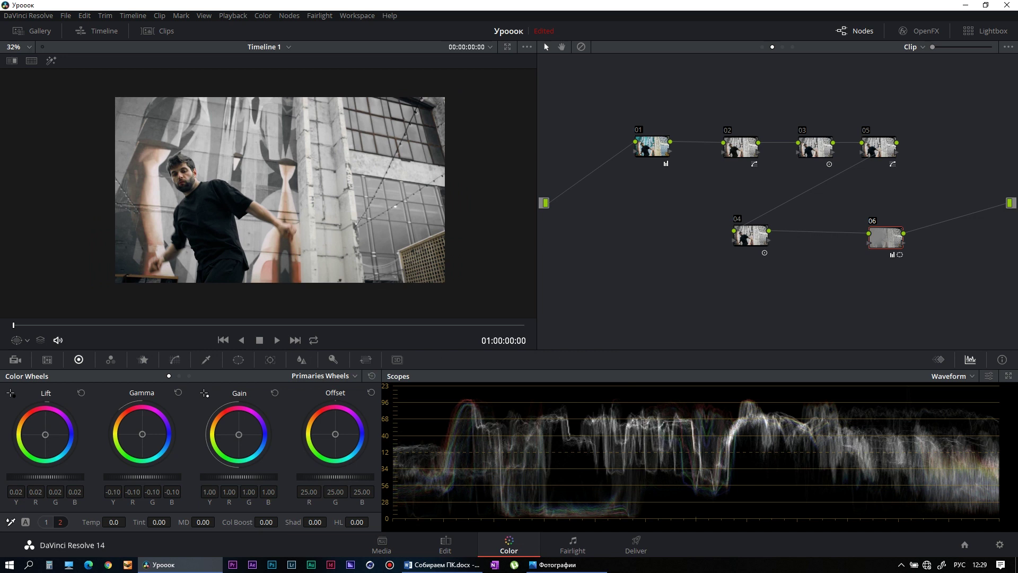
Select node 01, switch the scope to Vectorscope, and insert node 07 after it.
{"action": "left_click", "coordinate": [652, 146]}
{"action": "scroll", "coordinate": [283, 189], "scroll_direction": "up", "scroll_amount": 3}
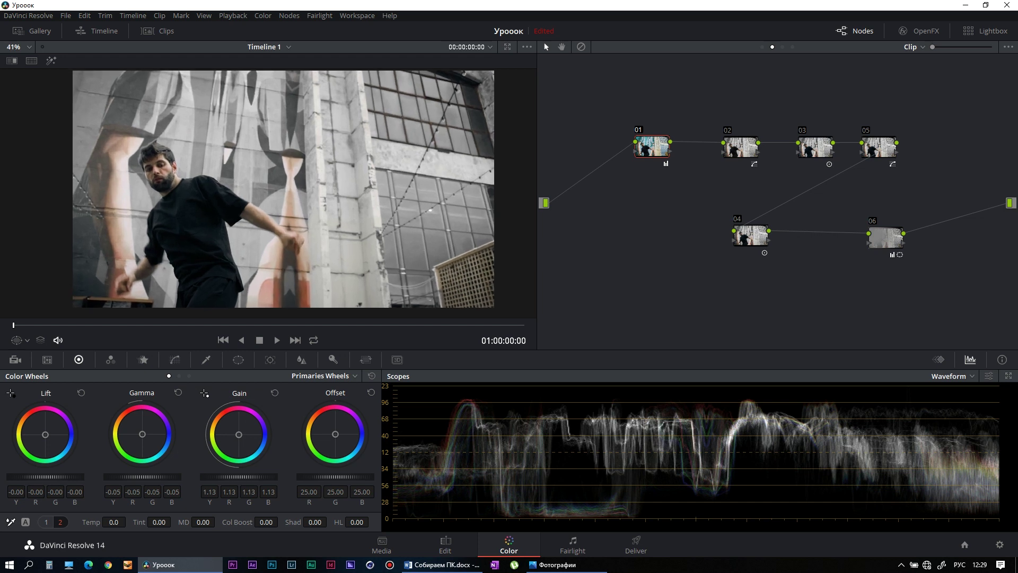
{"action": "left_click", "coordinate": [949, 375]}
{"action": "left_click", "coordinate": [959, 414]}
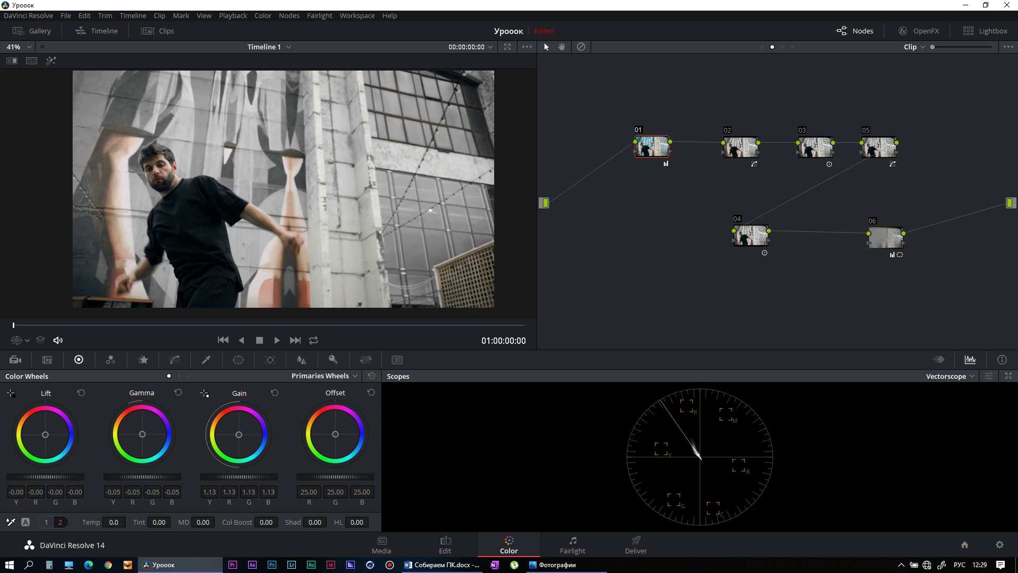
{"action": "scroll", "coordinate": [774, 196], "scroll_direction": "up", "scroll_amount": 1}
{"action": "key", "text": "alt+s"}
{"action": "scroll", "coordinate": [289, 193], "scroll_direction": "up", "scroll_amount": 3}
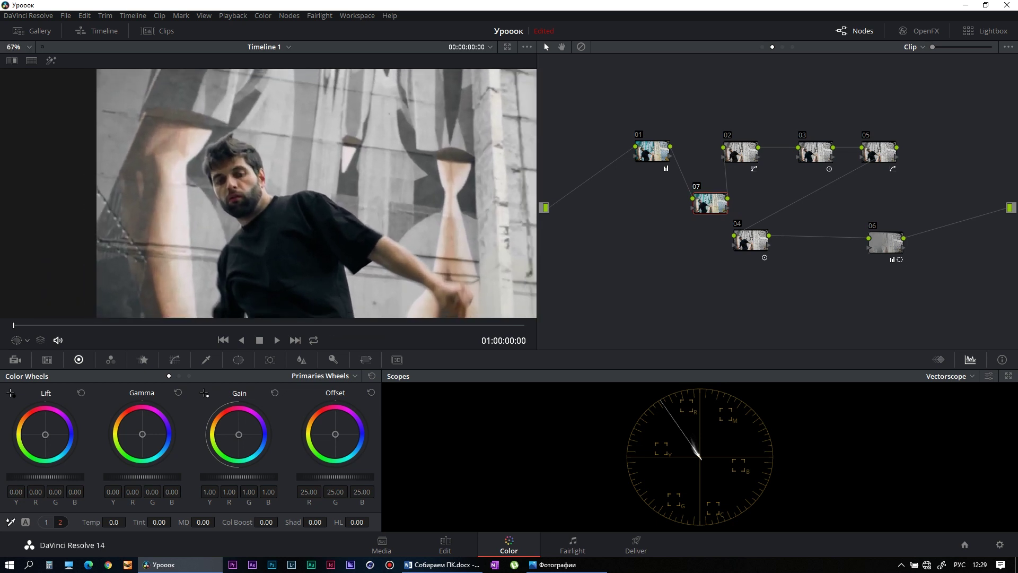
Open node 07's Hue vs Hue curve and place control points around the red-orange hues.
{"action": "scroll", "coordinate": [137, 183], "scroll_direction": "up", "scroll_amount": 1}
{"action": "left_click", "coordinate": [174, 360]}
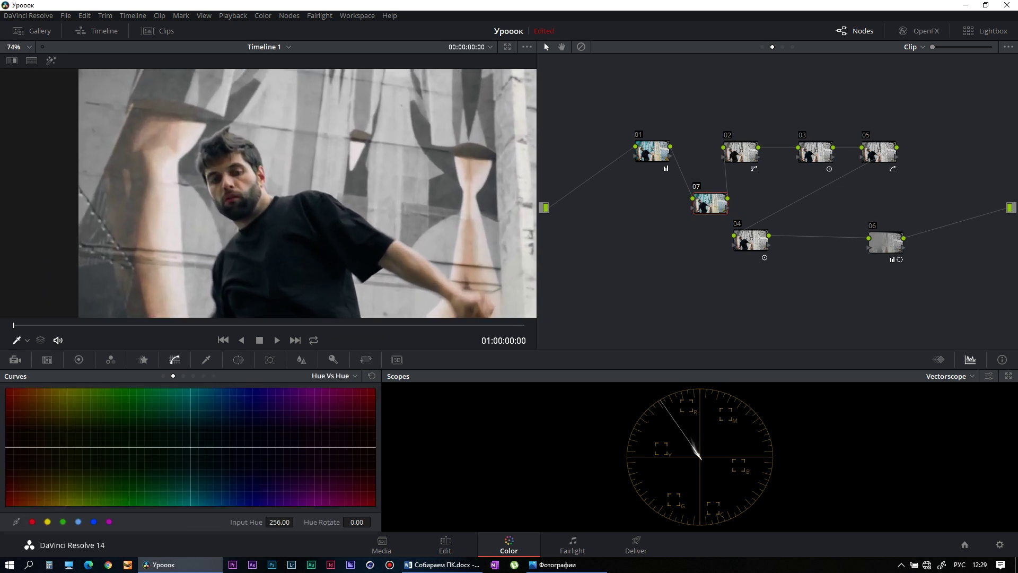
{"action": "left_click", "coordinate": [16, 446]}
{"action": "left_click", "coordinate": [31, 447]}
{"action": "mouse_move", "coordinate": [31, 447]}
{"action": "left_mouse_down"}
{"action": "mouse_move", "coordinate": [49, 442]}
{"action": "mouse_move", "coordinate": [16, 449]}
{"action": "mouse_move", "coordinate": [47, 442]}
{"action": "left_mouse_up"}
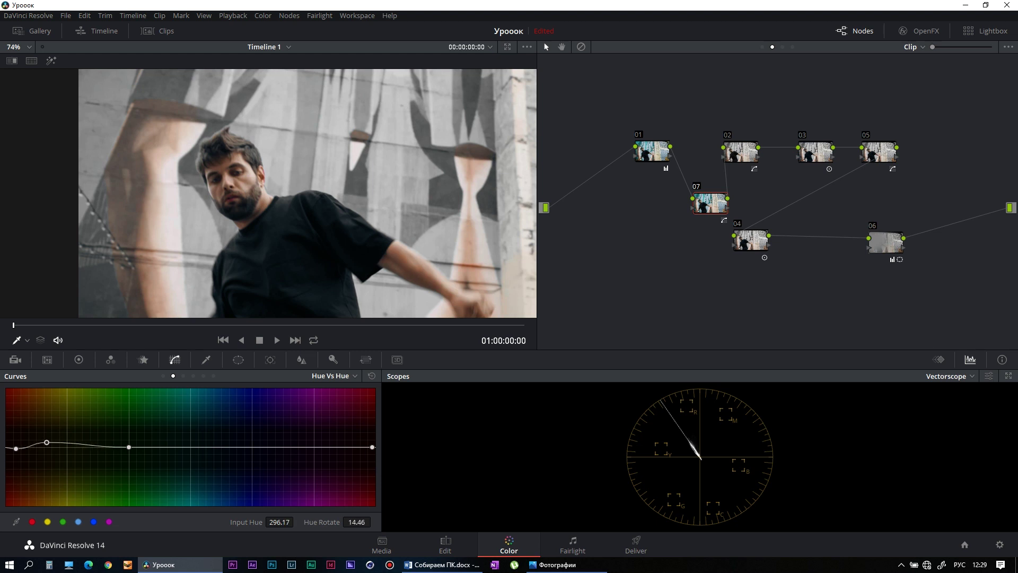
Rotate hues near 297.72 by 12.86, compare node 07 on and off, and enlarge the viewer.
{"action": "scroll", "coordinate": [344, 201], "scroll_direction": "down", "scroll_amount": 2}
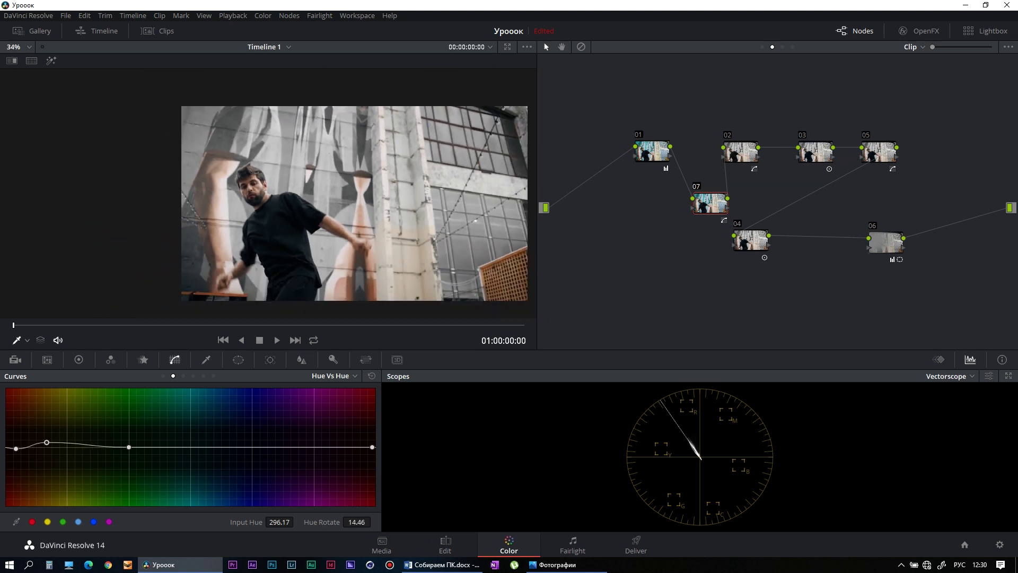
{"action": "scroll", "coordinate": [343, 202], "scroll_direction": "up", "scroll_amount": 1}
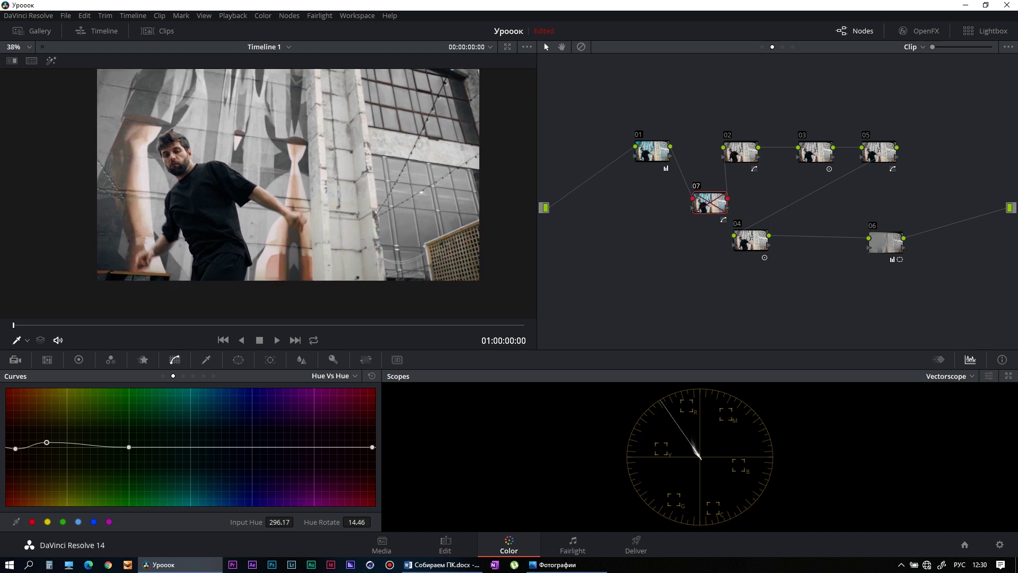
{"action": "key", "text": "ctrl+d"}
{"action": "key", "text": "ctrl+d"}
{"action": "key", "text": "ctrl+d"}
{"action": "key", "text": "ctrl+d"}
{"action": "left_click_drag", "start_coordinate": [61, 446], "coordinate": [60, 469]}
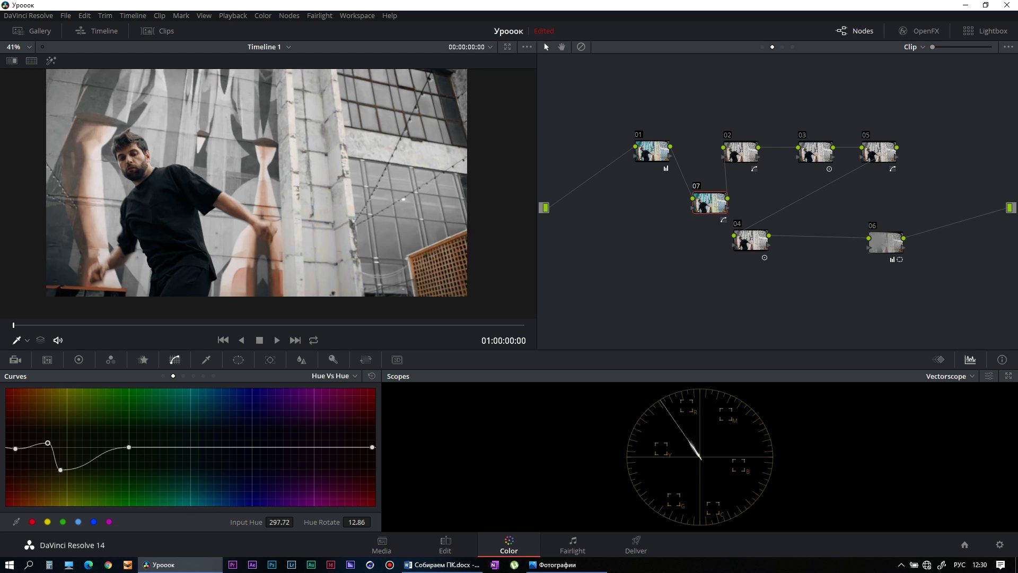
{"action": "scroll", "coordinate": [318, 186], "scroll_direction": "up", "scroll_amount": 4}
{"action": "key", "text": "alt+f"}
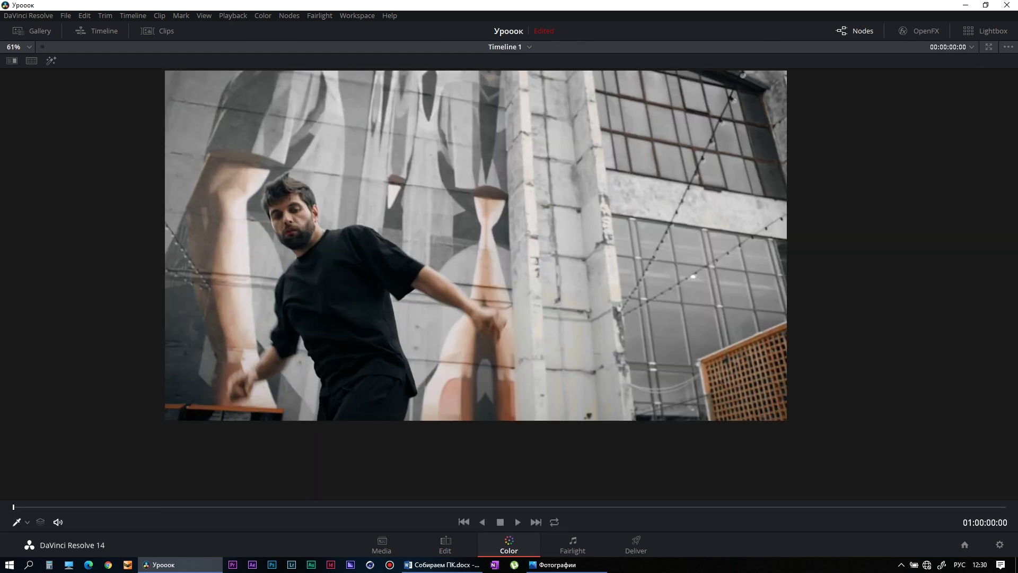
Switch playback to Proxy Mode from the Playback menu.
{"action": "left_click", "coordinate": [233, 16]}
{"action": "mouse_move", "coordinate": [250, 49]}
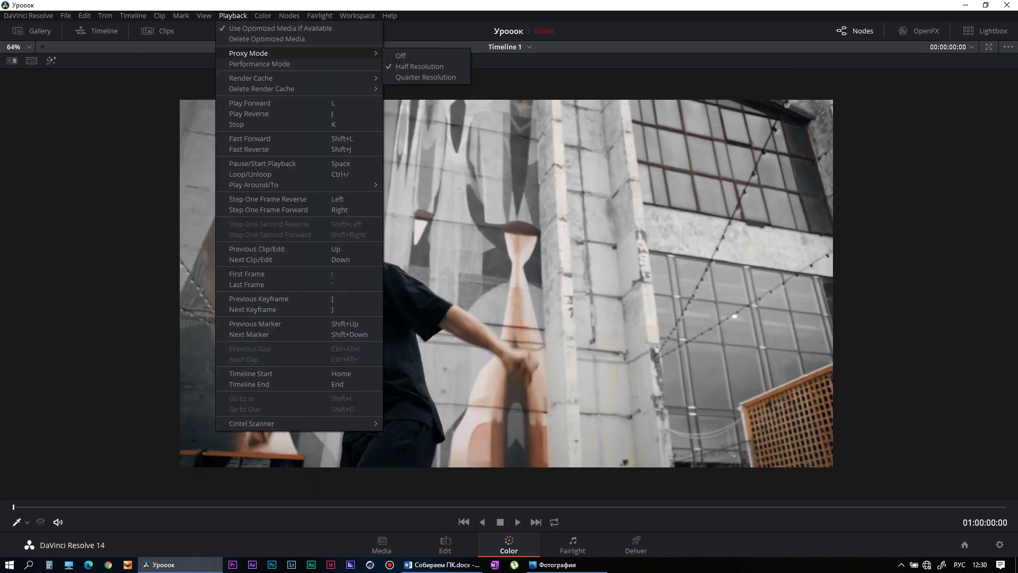
{"action": "left_click", "coordinate": [405, 56]}
{"action": "scroll", "coordinate": [488, 281], "scroll_direction": "up", "scroll_amount": 1}
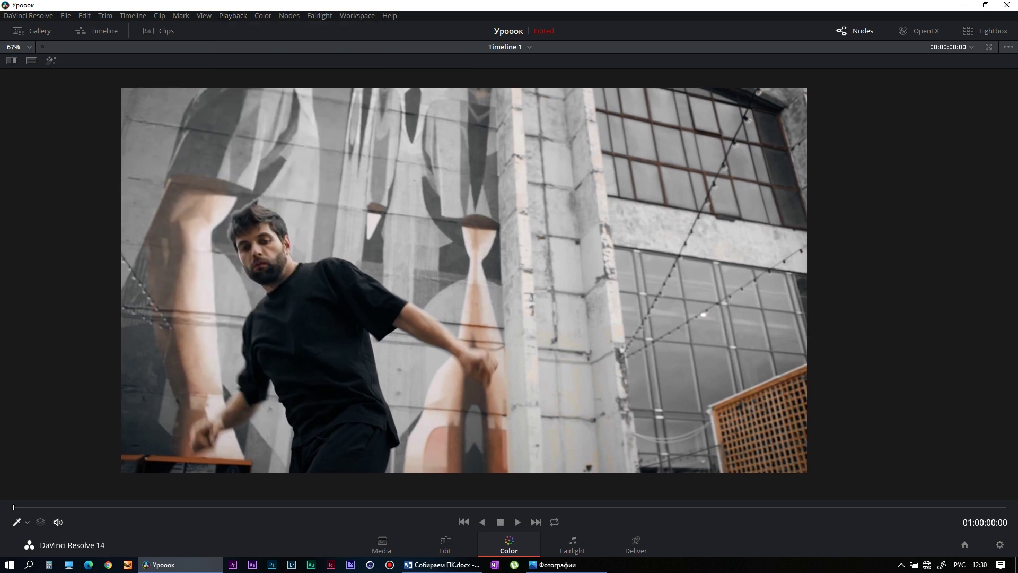
Compare against the original, exit the enhanced viewer, and grab still 1.1.1 from the viewer.
{"action": "key", "text": "shift+d"}
{"action": "key", "text": "shift+d"}
{"action": "key", "text": "shift+d"}
{"action": "key", "text": "shift+d"}
{"action": "key", "text": "shift+d"}
{"action": "key", "text": "shift+d"}
{"action": "key", "text": "shift+d"}
{"action": "key", "text": "shift+d"}
{"action": "key", "text": "alt+f"}
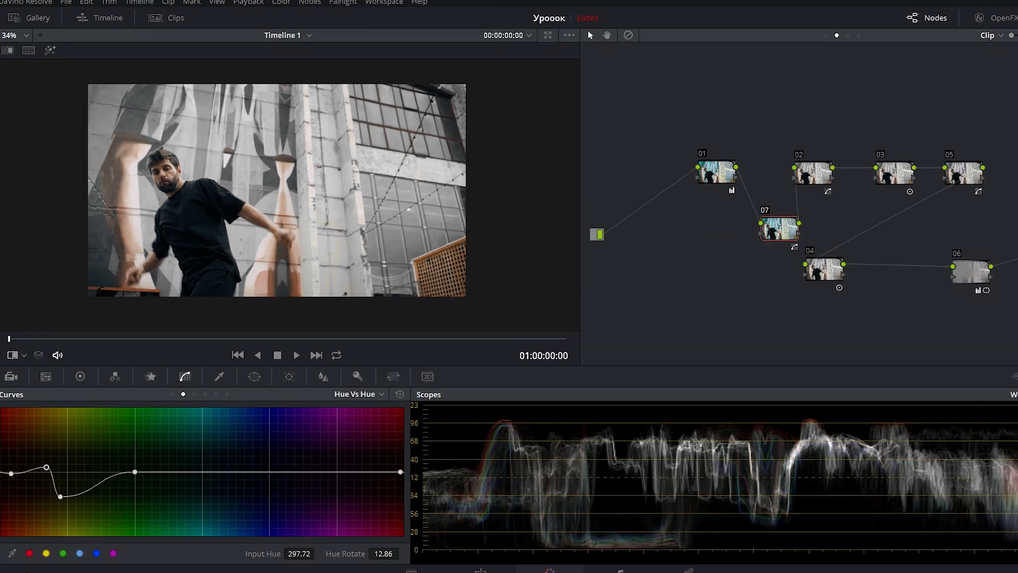
{"action": "right_click", "coordinate": [184, 158]}
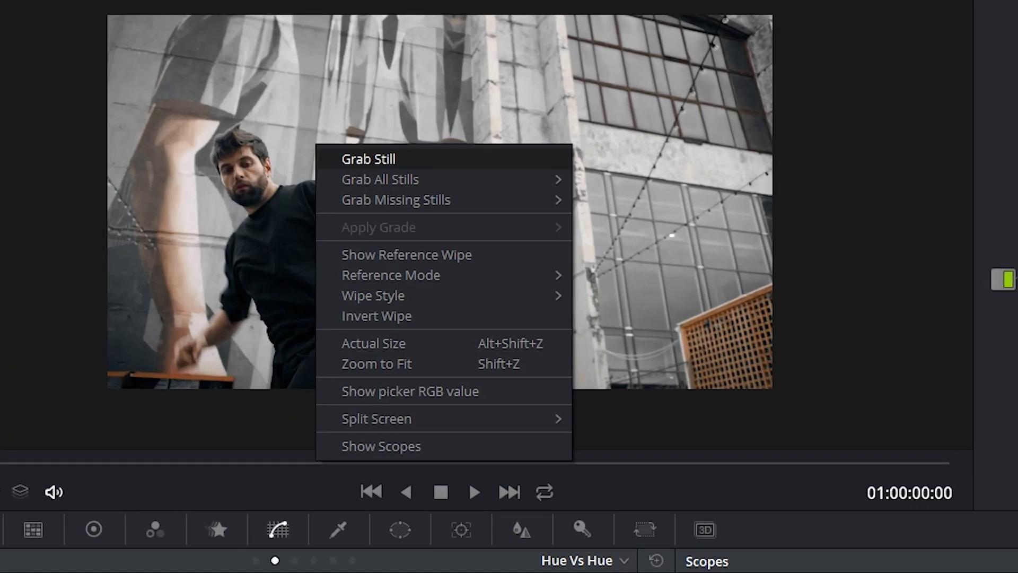
{"action": "left_click", "coordinate": [369, 158]}
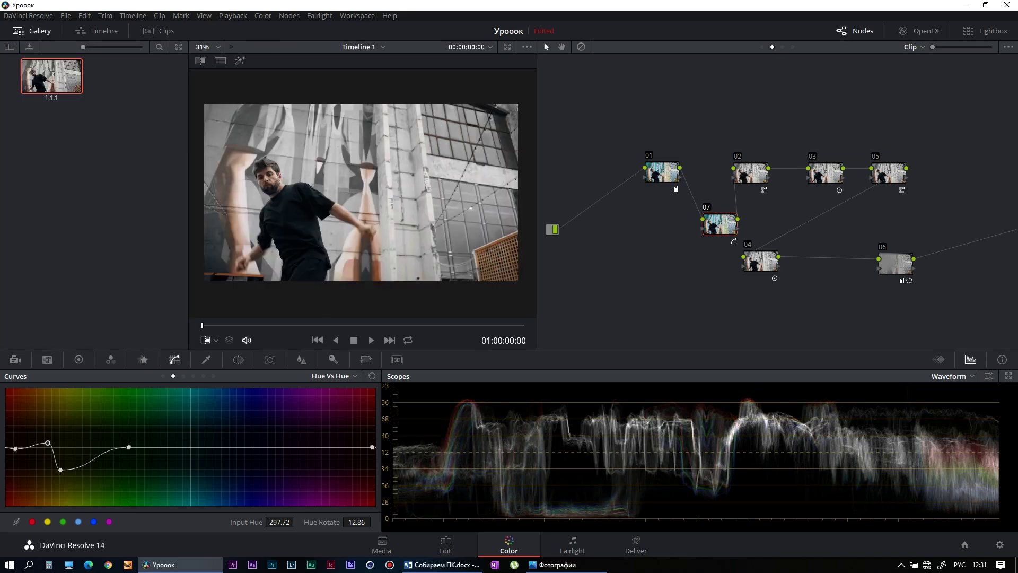
Show the clip strip, move to the dancer clip, and compare its grade full-screen with bypass.
{"action": "left_click", "coordinate": [157, 31]}
{"action": "key", "text": "Down"}
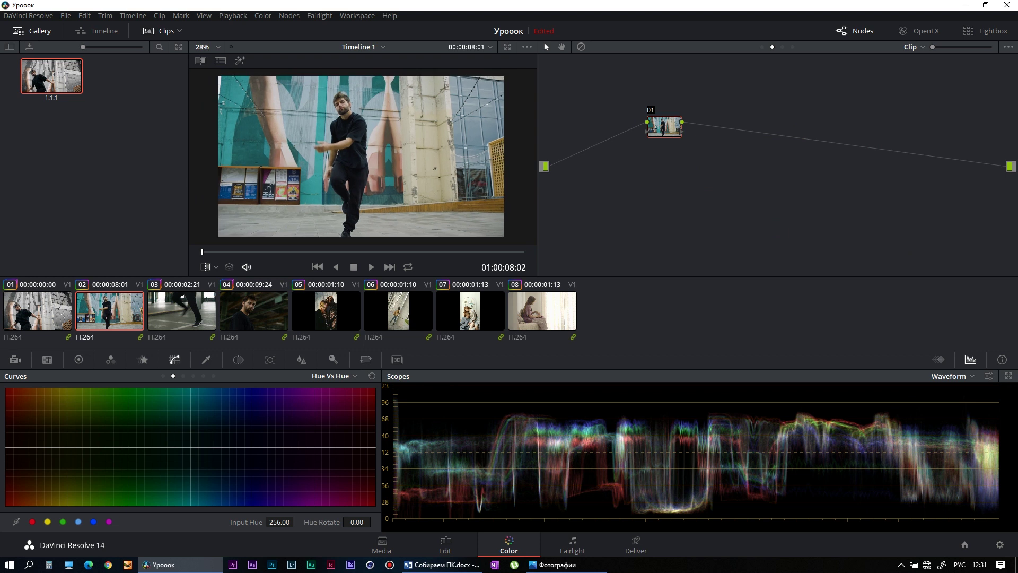
{"action": "key", "text": "alt+f"}
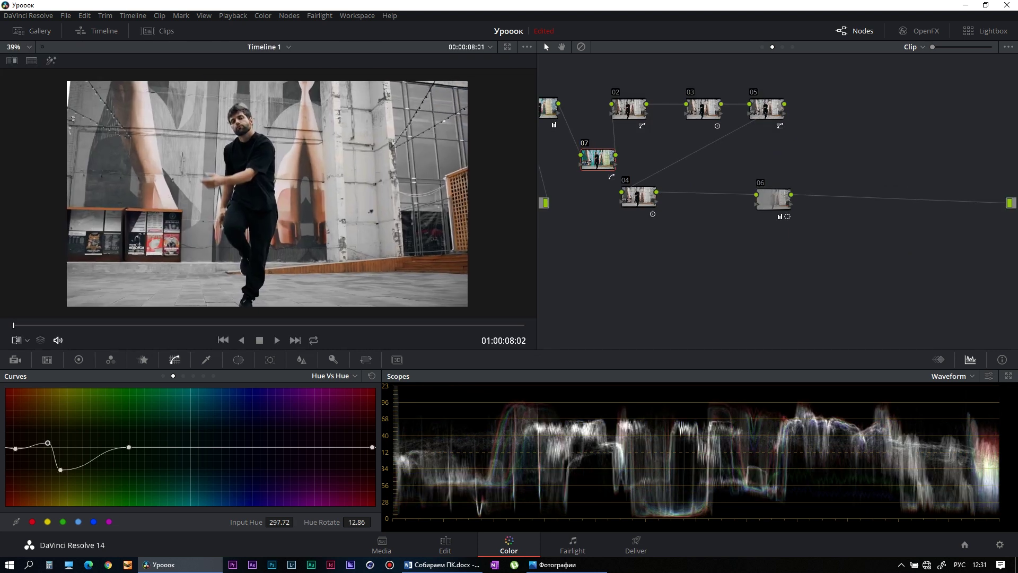
{"action": "key", "text": "shift+f"}
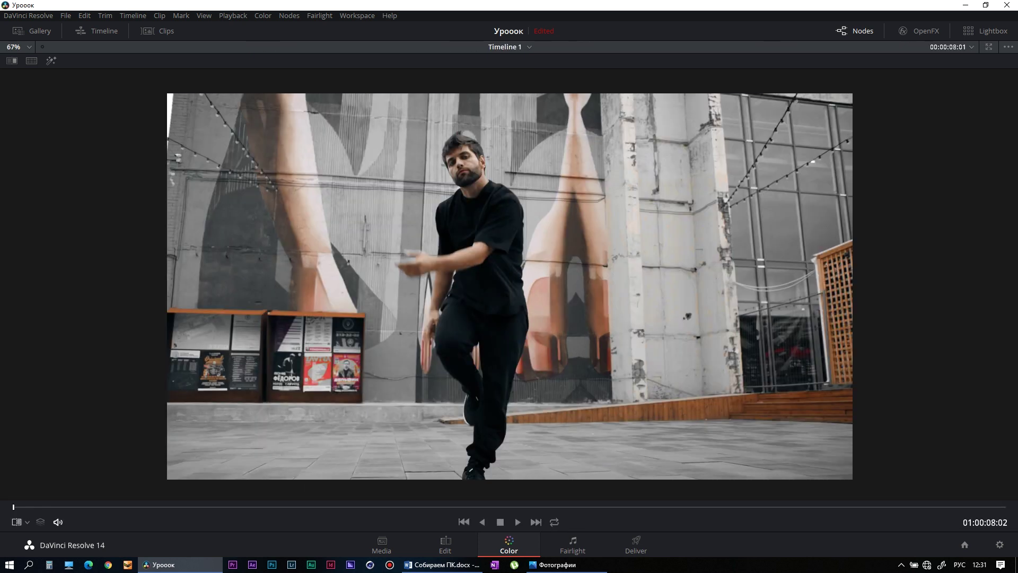
{"action": "key", "text": "shift+d"}
{"action": "key", "text": "shift+d"}
{"action": "key", "text": "shift+d"}
{"action": "key", "text": "shift+d"}
{"action": "key", "text": "shift+f"}
Move to clip 04, hide the thumbnails, and open the Gallery with still 1.1.1.
{"action": "key", "text": "Down"}
{"action": "key", "text": "Down"}
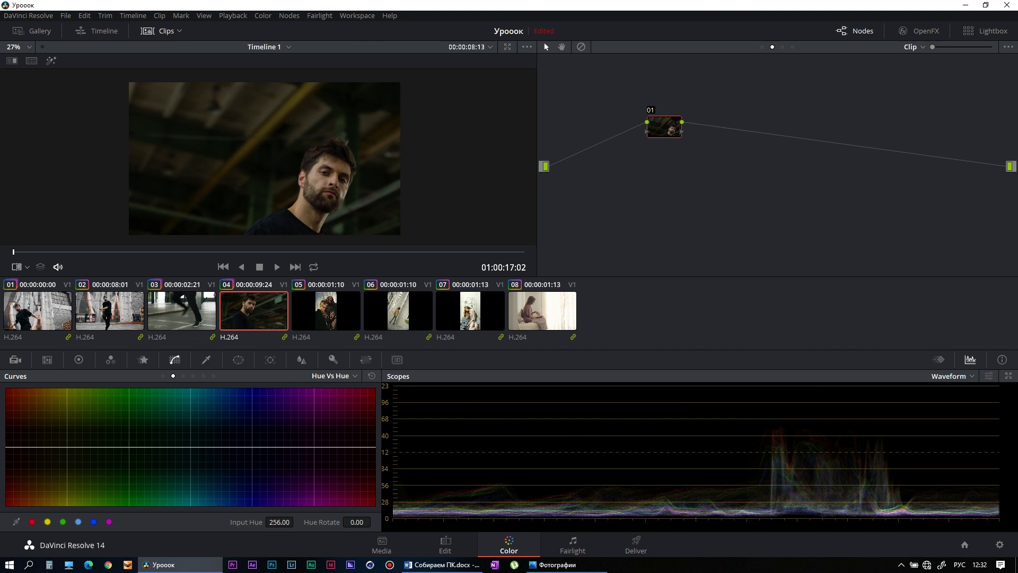
{"action": "left_click", "coordinate": [159, 31]}
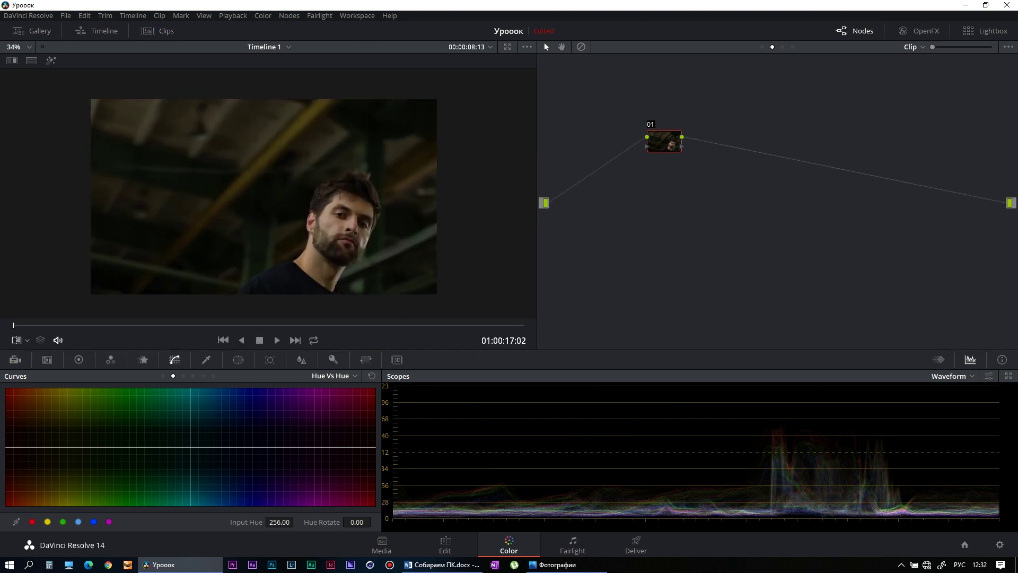
{"action": "left_click", "coordinate": [31, 31]}
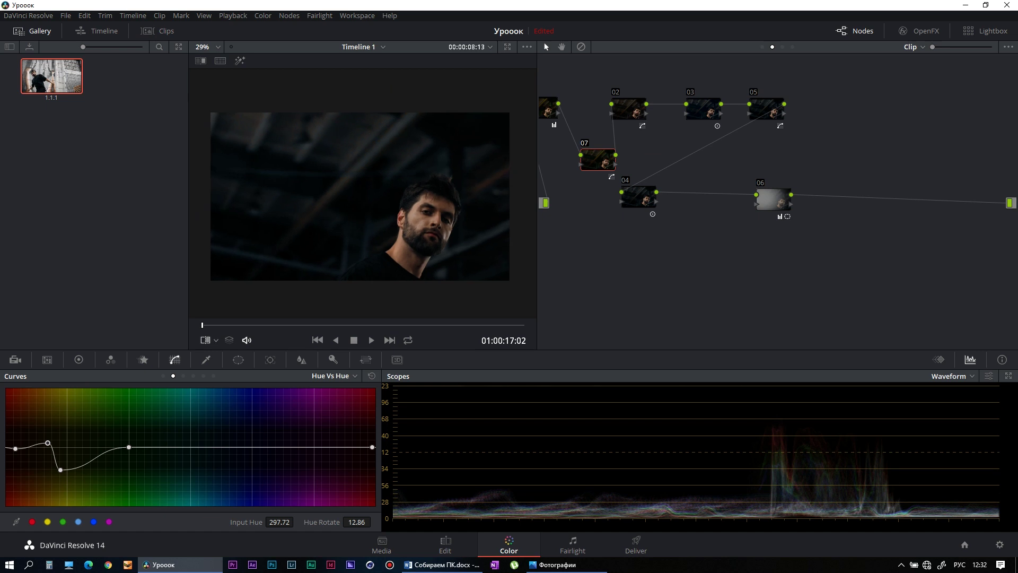
Close the Gallery and raise node 01's gamma to 0.07 to brighten the face.
{"action": "left_click", "coordinate": [32, 31]}
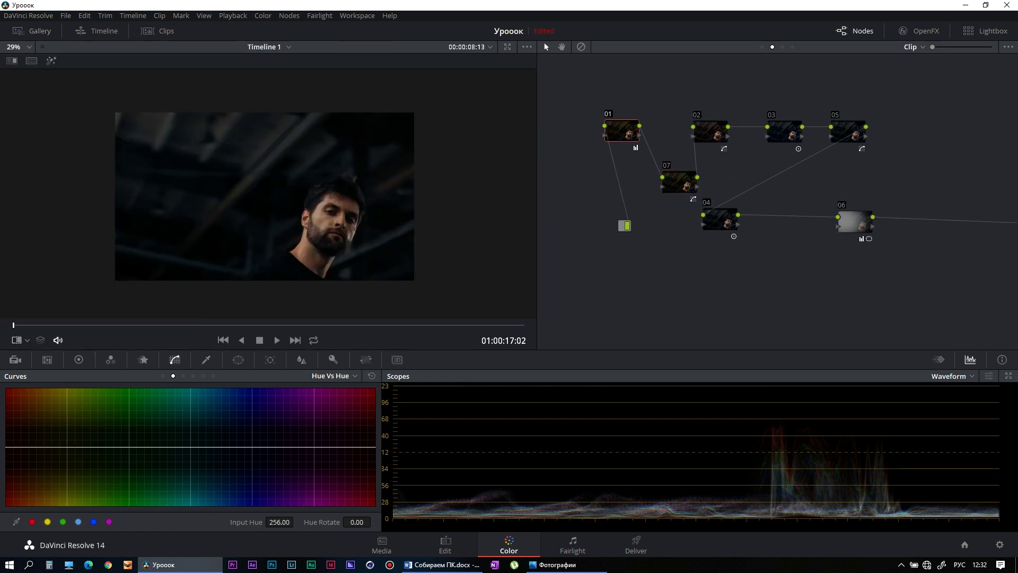
{"action": "left_click", "coordinate": [79, 360]}
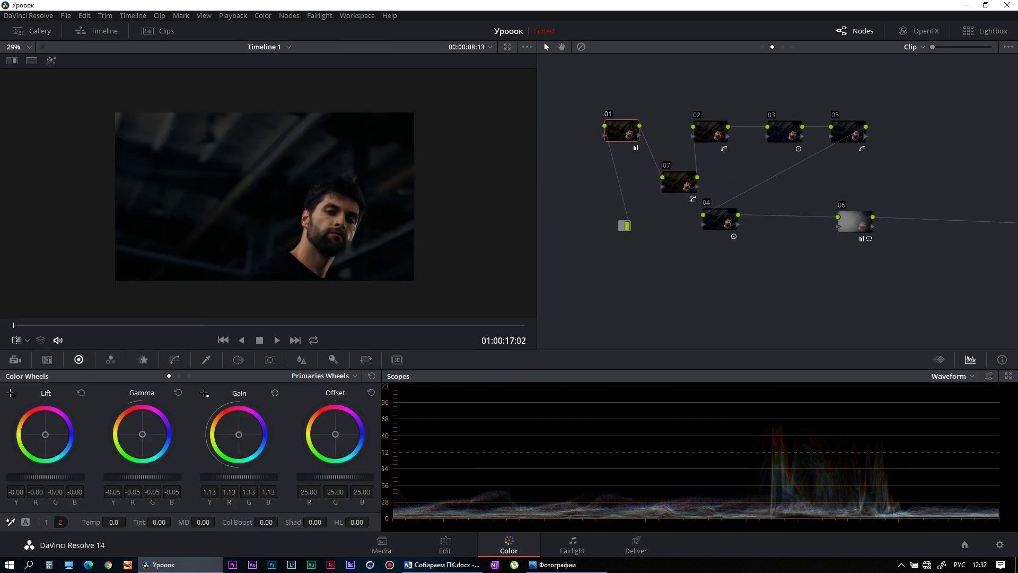
{"action": "left_click_drag", "start_coordinate": [142, 476], "coordinate": [157, 476]}
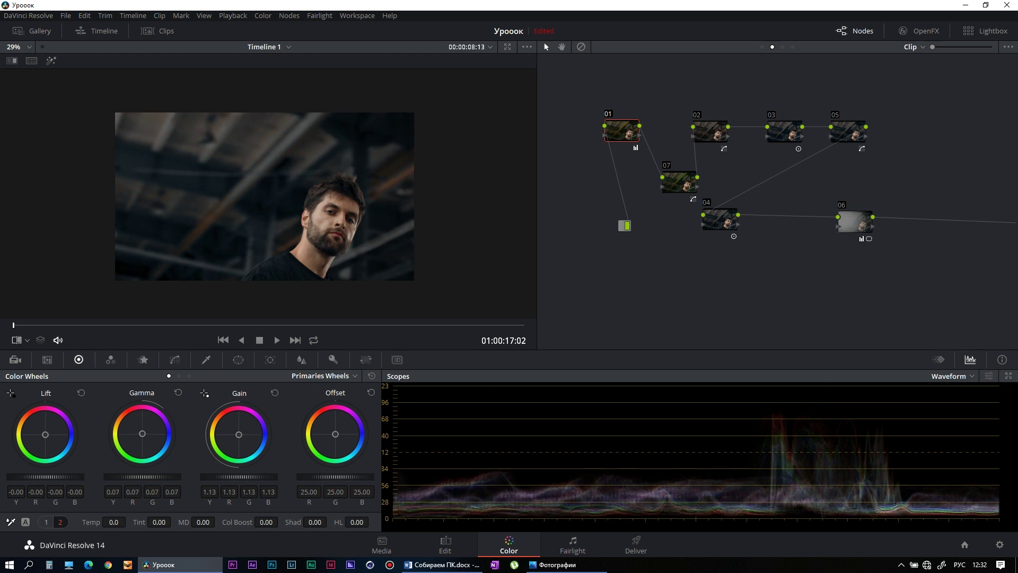
Reposition node 04, neutralise its shadow tint, and set node 01's shadows 1.50, highlights −14.00.
{"action": "left_click_drag", "start_coordinate": [719, 219], "coordinate": [754, 225]}
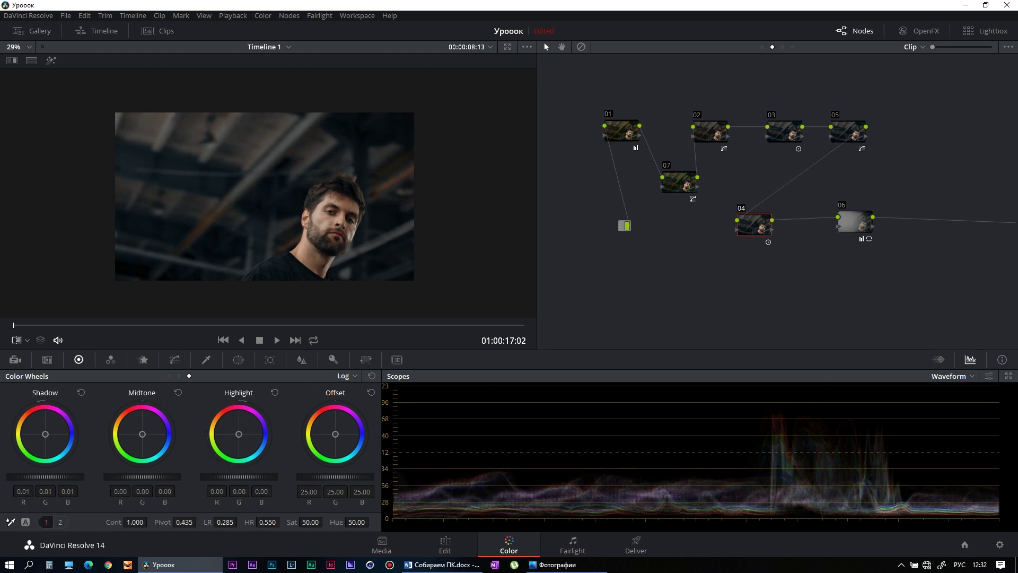
{"action": "left_click_drag", "start_coordinate": [47, 476], "coordinate": [44, 476]}
{"action": "left_click", "coordinate": [621, 129]}
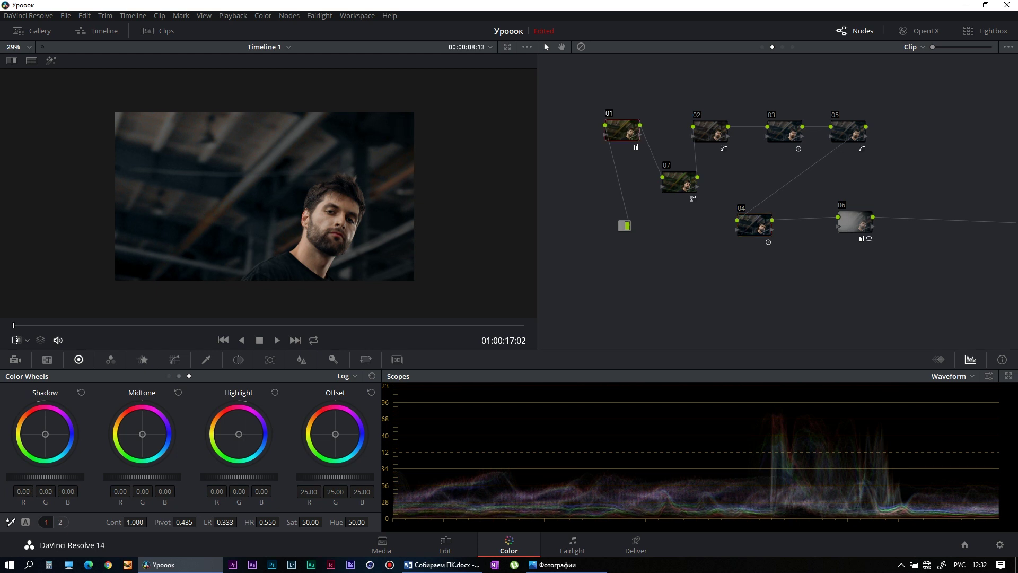
{"action": "left_click", "coordinate": [169, 375]}
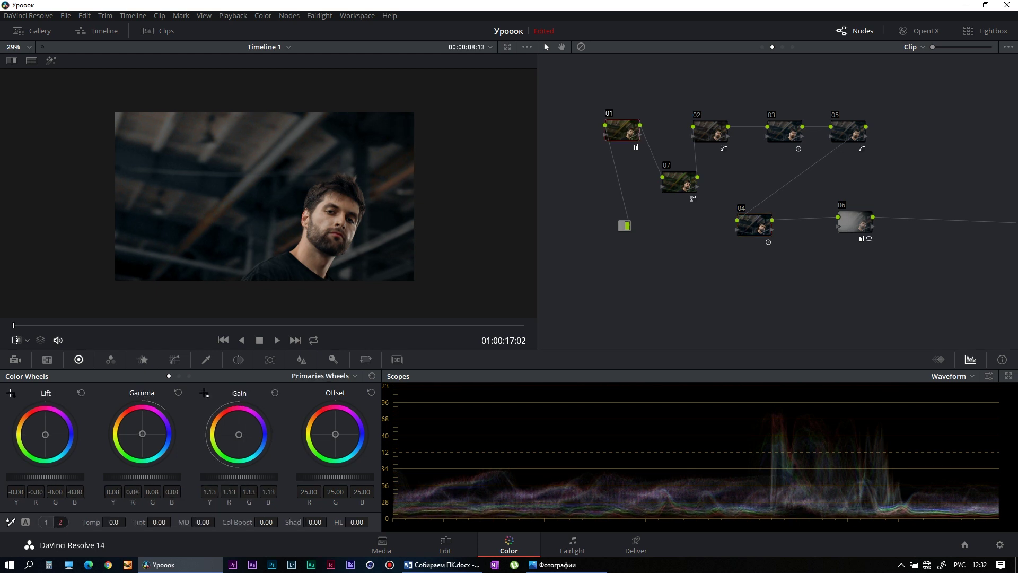
{"action": "scroll", "coordinate": [265, 196], "scroll_direction": "down", "scroll_amount": 1}
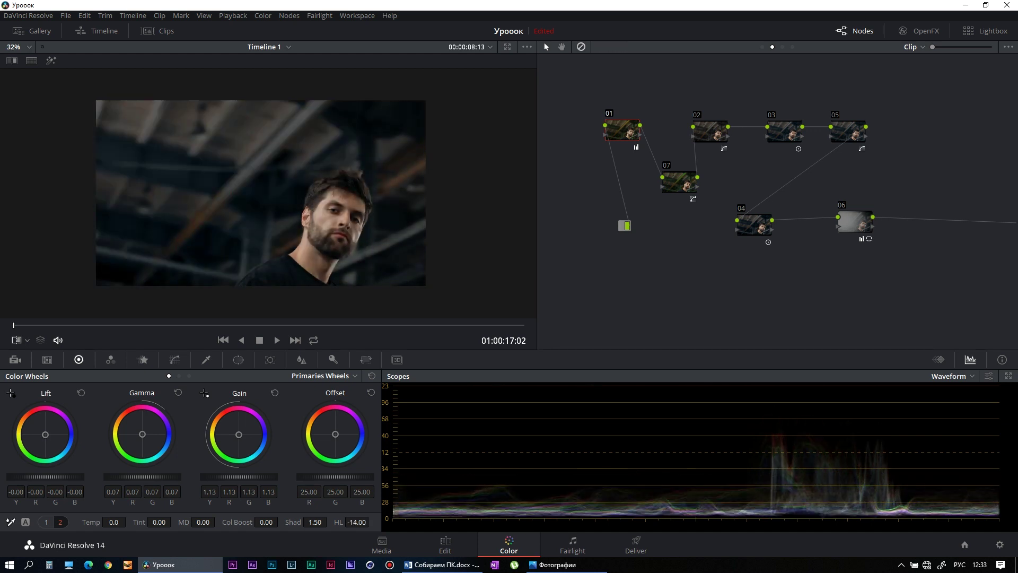
{"action": "scroll", "coordinate": [260, 193], "scroll_direction": "up", "scroll_amount": 2}
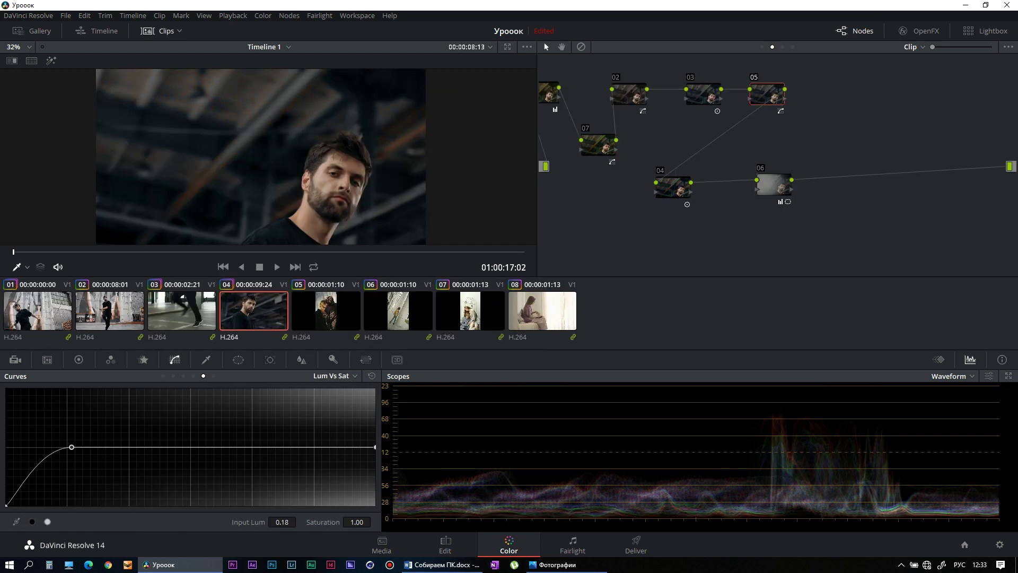
Grade clip 06's node 01 to lift -0.01, gamma -0.03 and gain 1.09, then add serial node 02.
{"action": "left_click", "coordinate": [398, 310]}
{"action": "left_click", "coordinate": [160, 31]}
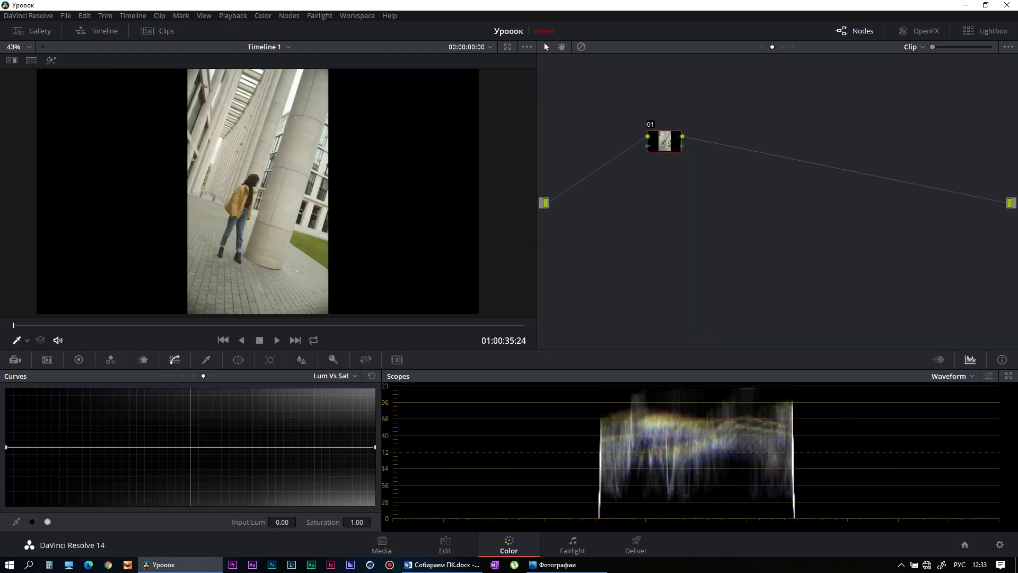
{"action": "left_click", "coordinate": [78, 359]}
{"action": "left_click_drag", "start_coordinate": [142, 476], "coordinate": [127, 476]}
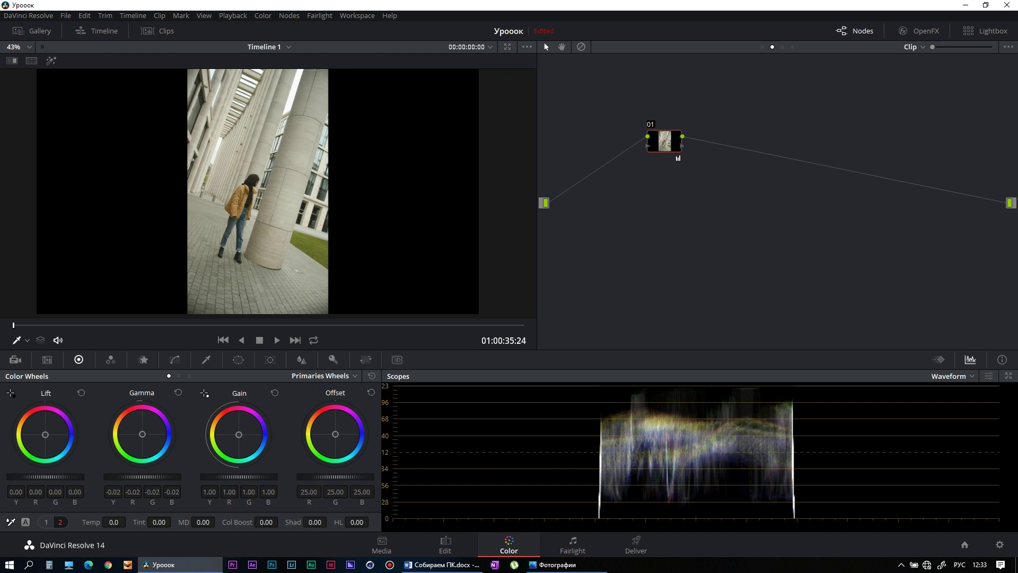
{"action": "left_click_drag", "start_coordinate": [238, 476], "coordinate": [254, 476]}
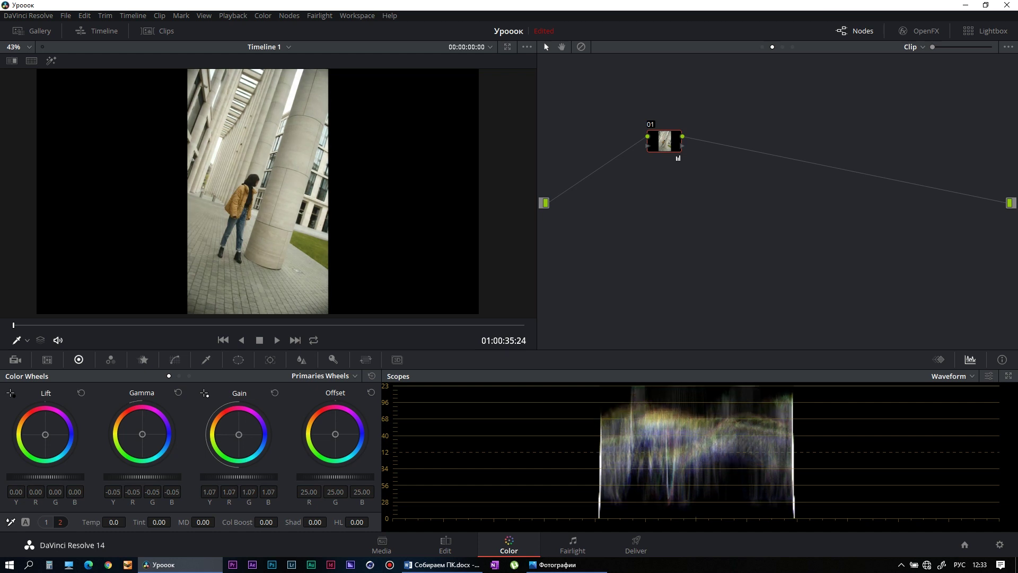
{"action": "left_click_drag", "start_coordinate": [45, 476], "coordinate": [41, 476]}
{"action": "left_click_drag", "start_coordinate": [142, 476], "coordinate": [147, 476]}
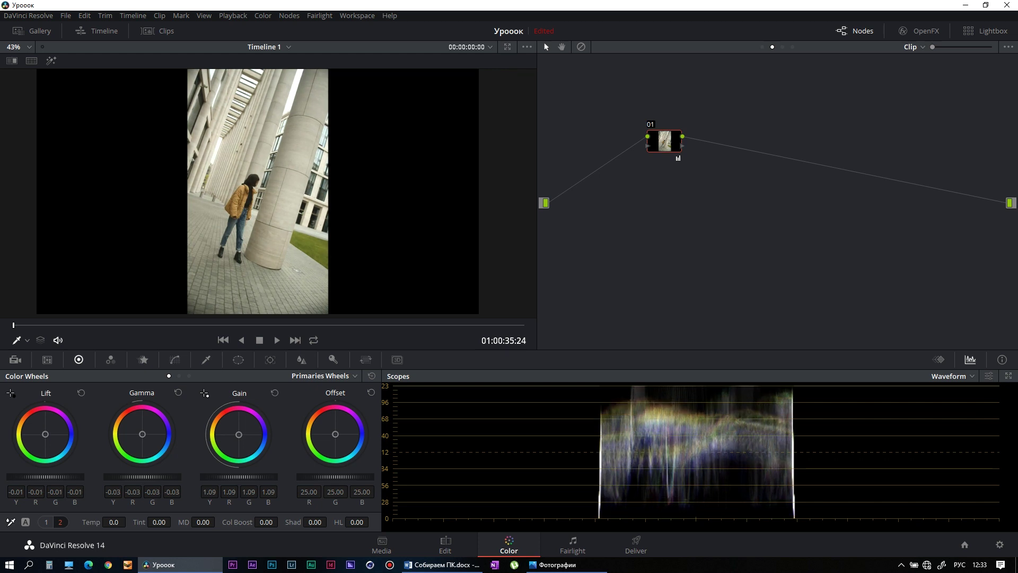
{"action": "key", "text": "alt+s"}
{"action": "left_click", "coordinate": [175, 359]}
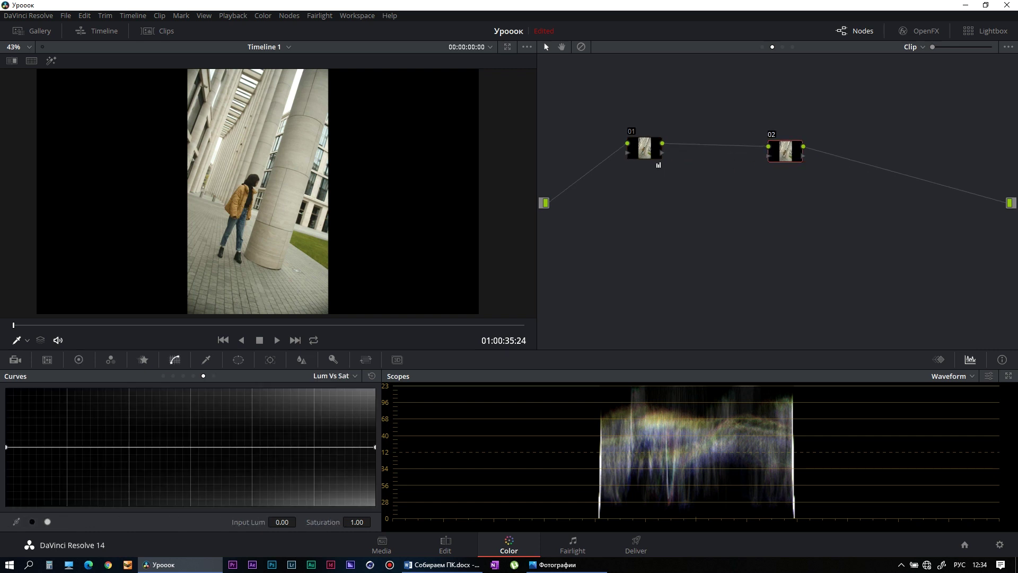
On node 02, pull yellow and magenta to zero on the Hue vs Sat curve, keeping reds, then add node 03.
{"action": "left_click", "coordinate": [173, 375]}
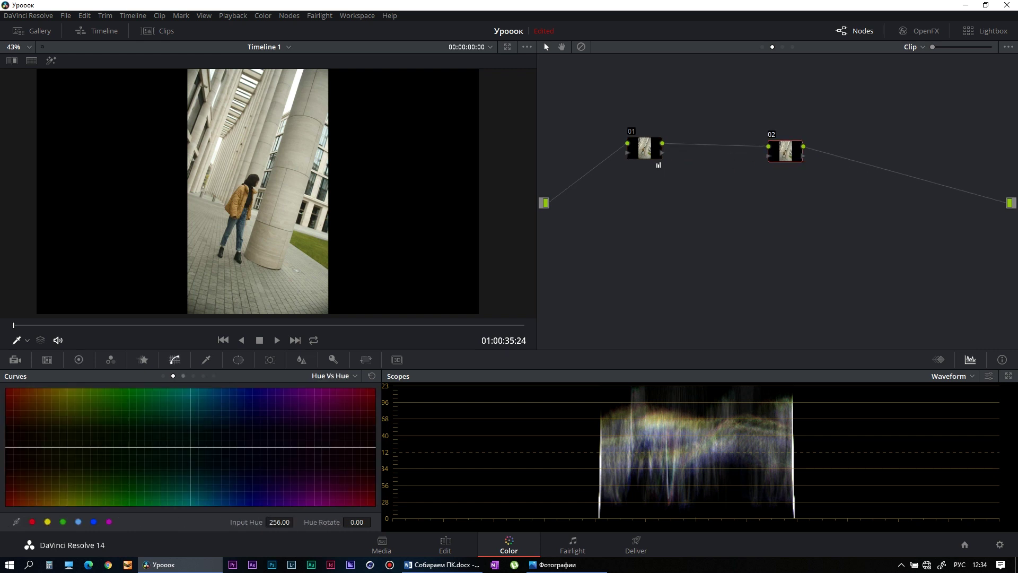
{"action": "left_click", "coordinate": [183, 376]}
{"action": "left_click", "coordinate": [32, 521]}
{"action": "left_click_drag", "start_coordinate": [67, 447], "coordinate": [82, 503]}
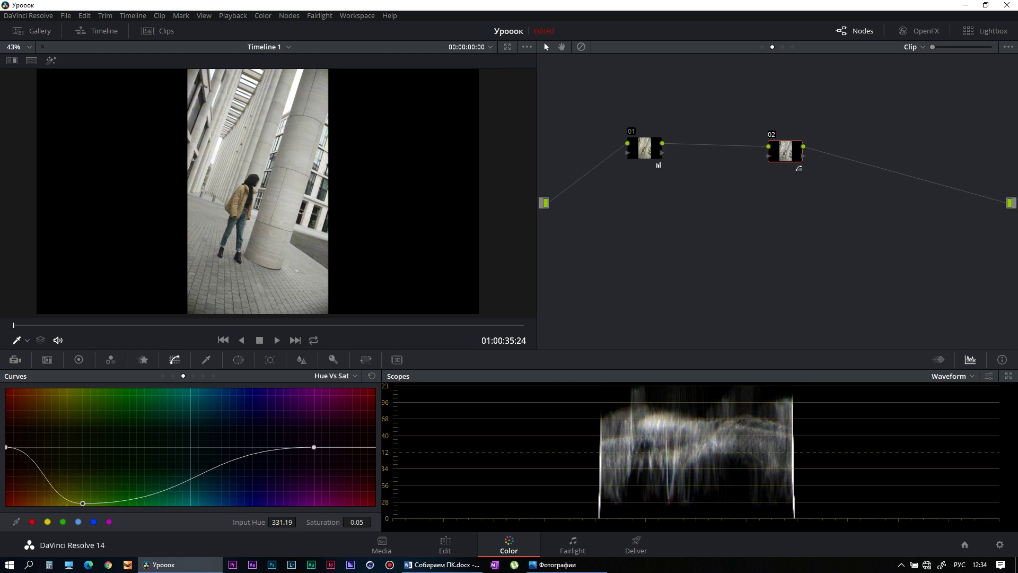
{"action": "left_click_drag", "start_coordinate": [313, 446], "coordinate": [314, 504]}
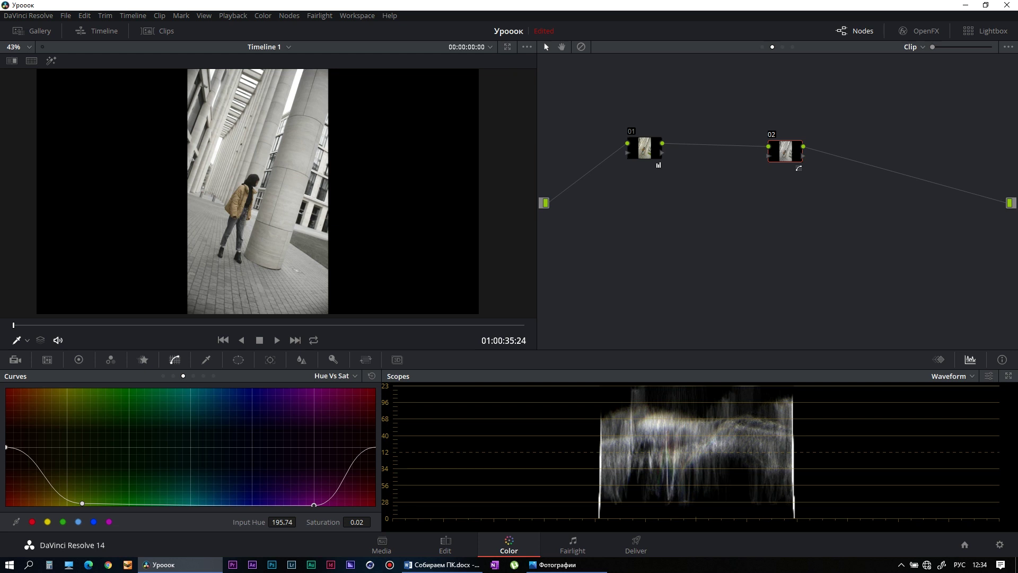
{"action": "left_click_drag", "start_coordinate": [314, 504], "coordinate": [315, 502]}
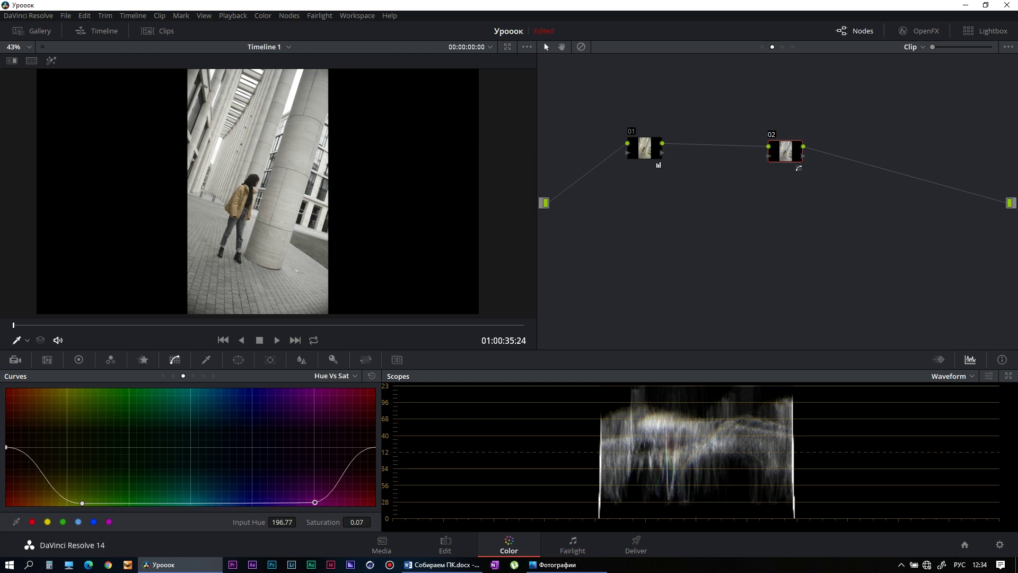
{"action": "scroll", "coordinate": [267, 181], "scroll_direction": "down", "scroll_amount": 1}
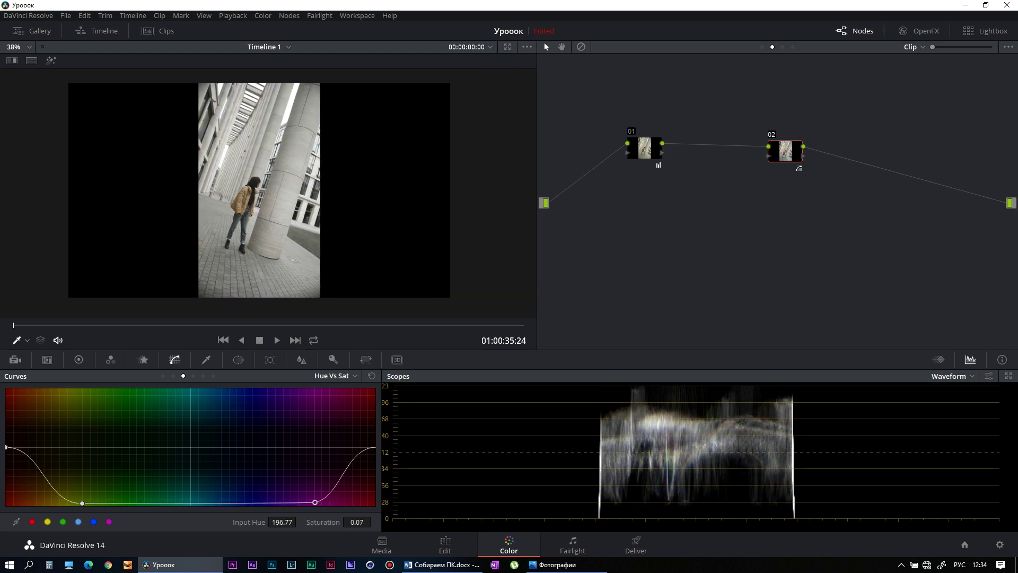
{"action": "key", "text": "alt+s"}
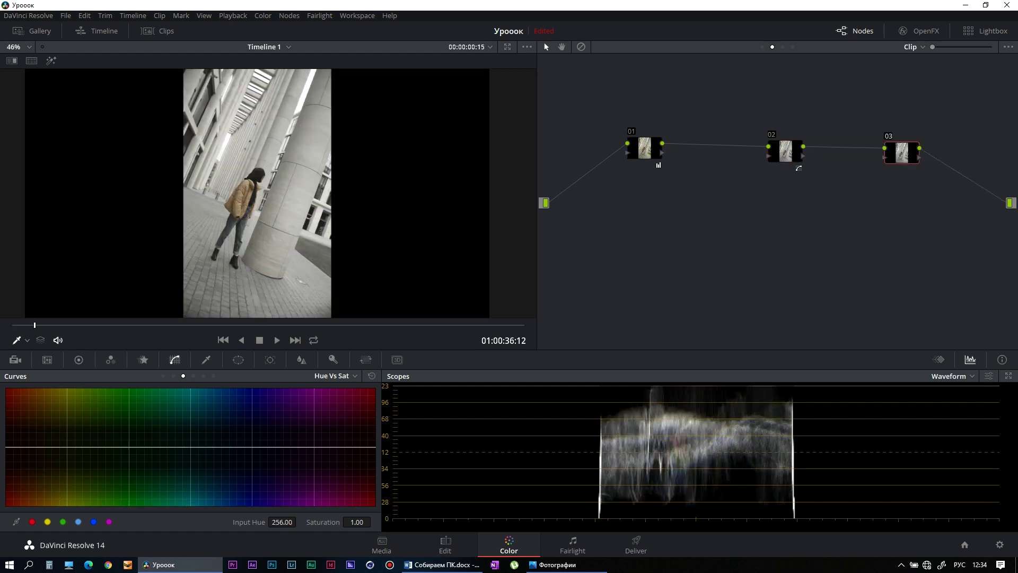
Push node 03's Log shadow wheel toward blue (R −0.06, B 0.18) and add node 04.
{"action": "left_click", "coordinate": [189, 375]}
{"action": "left_click_drag", "start_coordinate": [45, 433], "coordinate": [48, 435]}
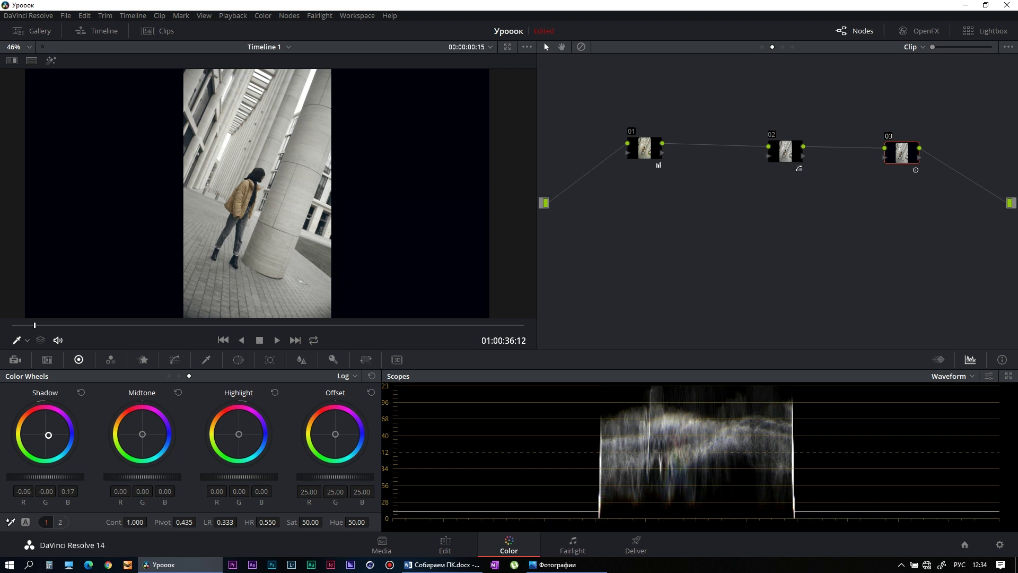
{"action": "key", "text": "alt+s"}
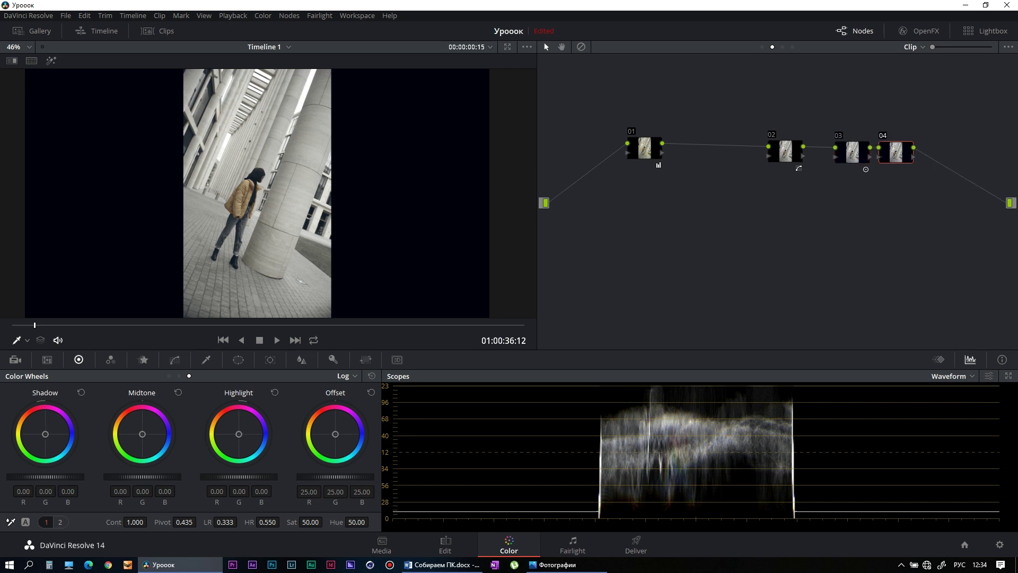
Drop node 04's Lum vs Sat black end to zero, limiting desaturation to the deepest shadows, and reposition node 02.
{"action": "left_click", "coordinate": [175, 359]}
{"action": "left_click", "coordinate": [203, 375]}
{"action": "left_click", "coordinate": [97, 447]}
{"action": "left_click_drag", "start_coordinate": [5, 447], "coordinate": [6, 504]}
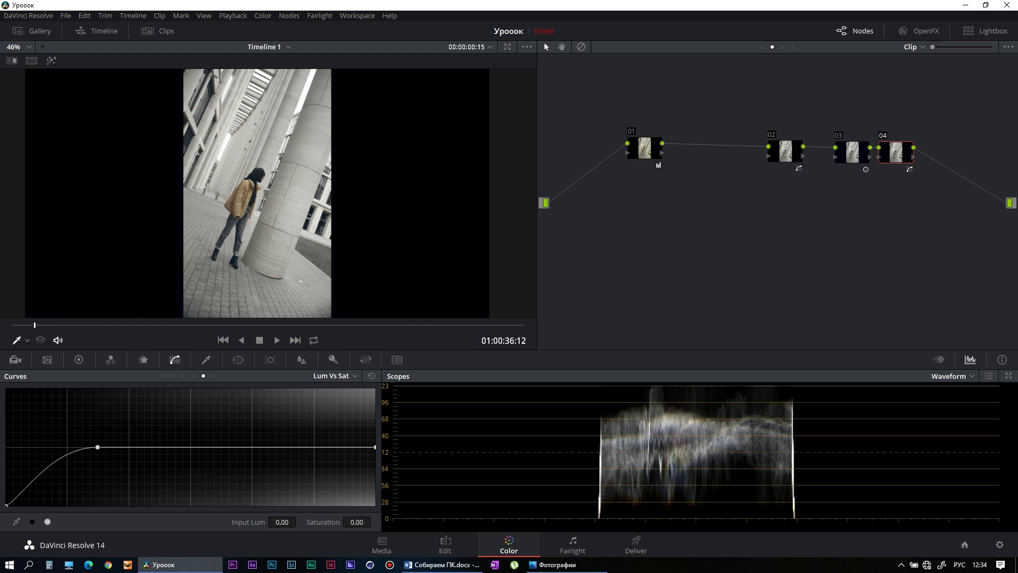
{"action": "left_click", "coordinate": [97, 447]}
{"action": "mouse_move", "coordinate": [97, 447]}
{"action": "left_mouse_down"}
{"action": "mouse_move", "coordinate": [45, 447]}
{"action": "mouse_move", "coordinate": [56, 446]}
{"action": "left_mouse_up"}
{"action": "left_click_drag", "start_coordinate": [785, 151], "coordinate": [736, 143]}
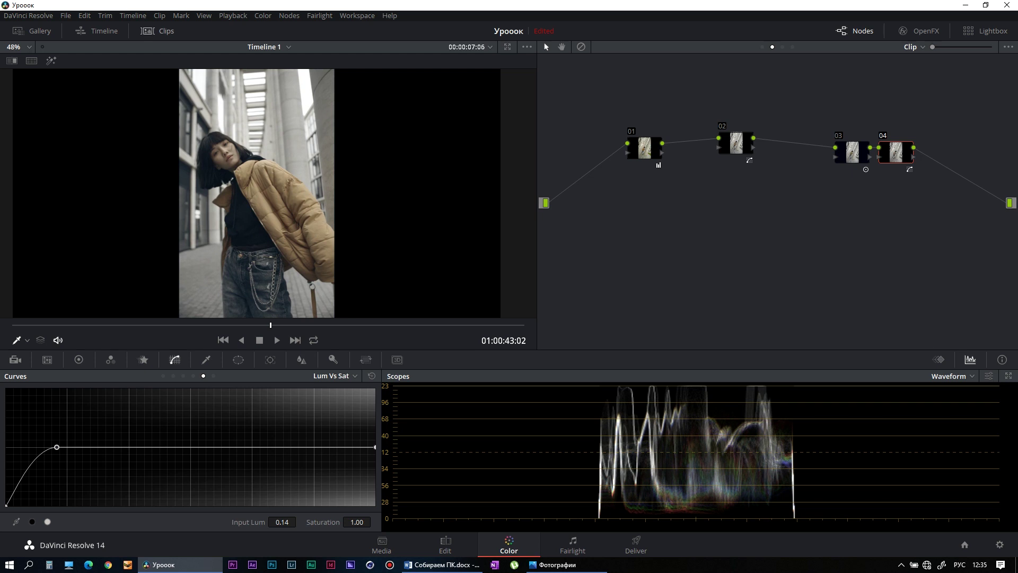
Add parallel node 06 beside node 02 with its input wired directly from the source.
{"action": "scroll", "coordinate": [259, 189], "scroll_direction": "down", "scroll_amount": 1}
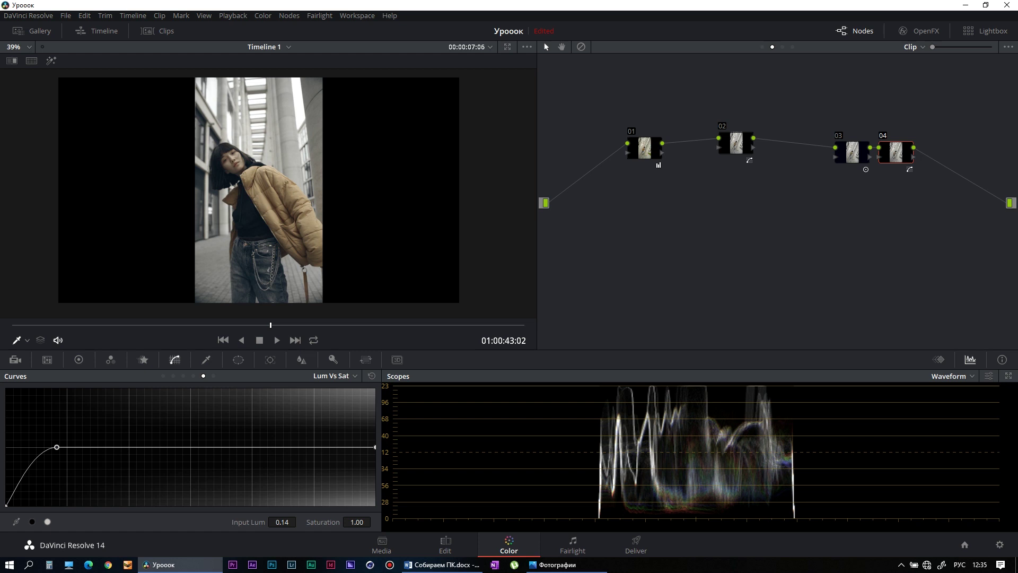
{"action": "key", "text": "alt+p"}
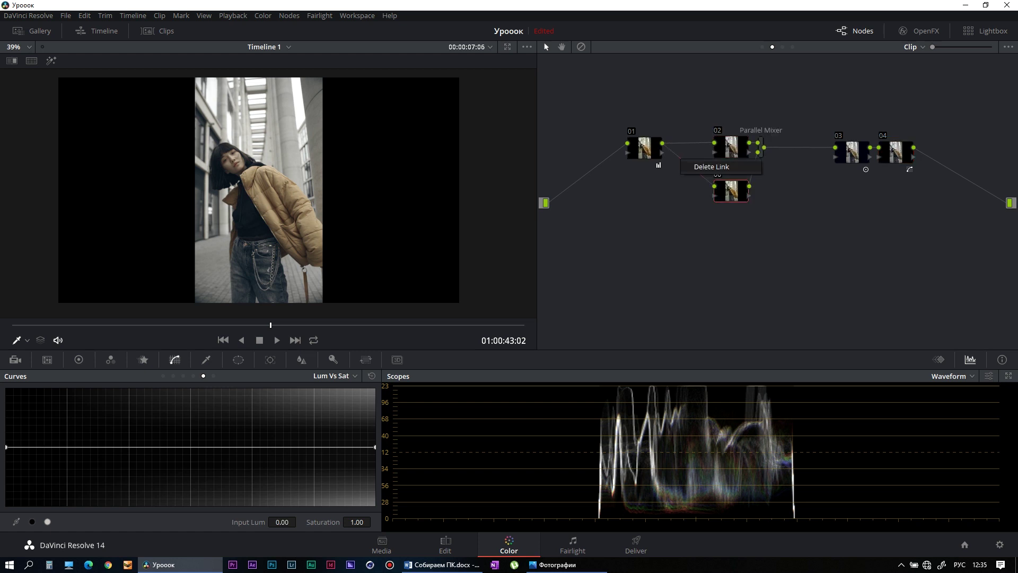
{"action": "mouse_move", "coordinate": [546, 203]}
{"action": "left_mouse_down"}
{"action": "mouse_move", "coordinate": [714, 186]}
{"action": "mouse_move", "coordinate": [720, 228]}
{"action": "left_mouse_up"}
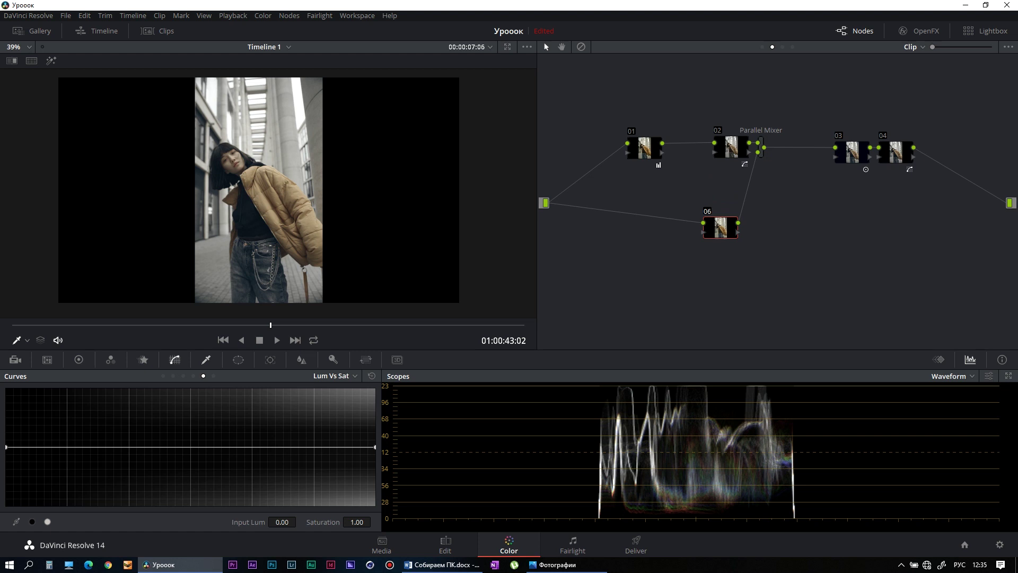
Key the tan jacket on node 06 with the HSL qualifier, tuning its hue, saturation and luminance ranges.
{"action": "left_click", "coordinate": [206, 359]}
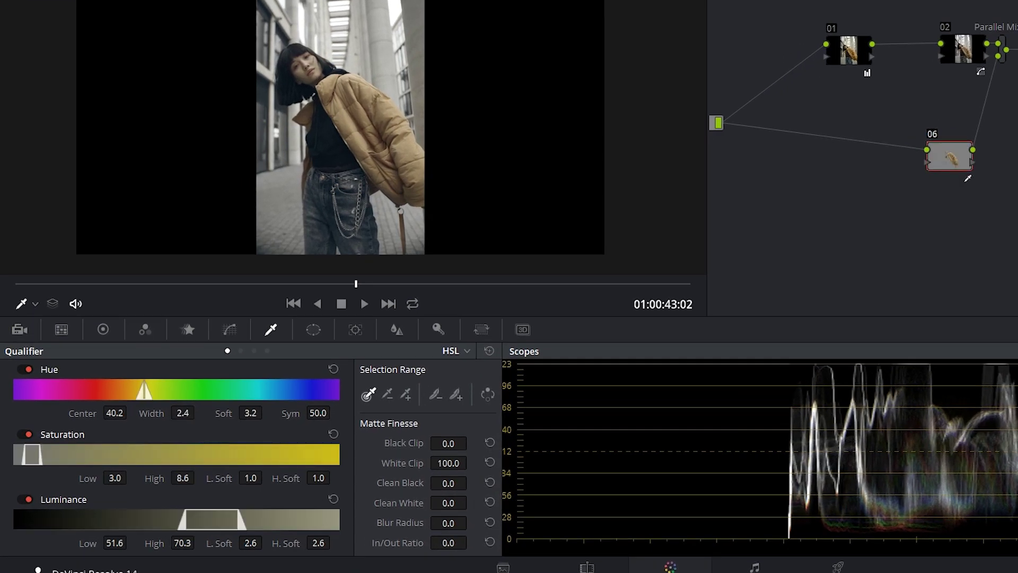
{"action": "key", "text": "shift+h"}
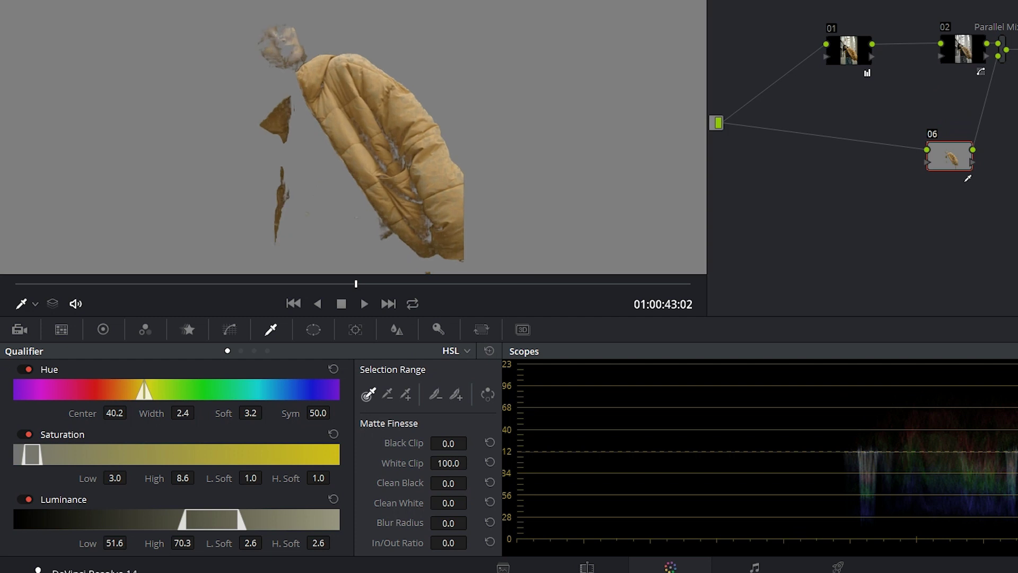
{"action": "left_click_drag", "start_coordinate": [183, 413], "coordinate": [212, 412]}
{"action": "left_click_drag", "start_coordinate": [115, 477], "coordinate": [197, 477]}
{"action": "left_click_drag", "start_coordinate": [115, 543], "coordinate": [106, 542]}
{"action": "mouse_move", "coordinate": [182, 542]}
{"action": "left_mouse_down"}
{"action": "mouse_move", "coordinate": [198, 542]}
{"action": "mouse_move", "coordinate": [185, 541]}
{"action": "left_mouse_up"}
{"action": "left_click_drag", "start_coordinate": [115, 413], "coordinate": [118, 413]}
{"action": "left_click_drag", "start_coordinate": [136, 478], "coordinate": [135, 478]}
Clean up the jacket matte, filling holes with a 7.9 blur radius, and return to the full image.
{"action": "left_click_drag", "start_coordinate": [448, 482], "coordinate": [456, 483]}
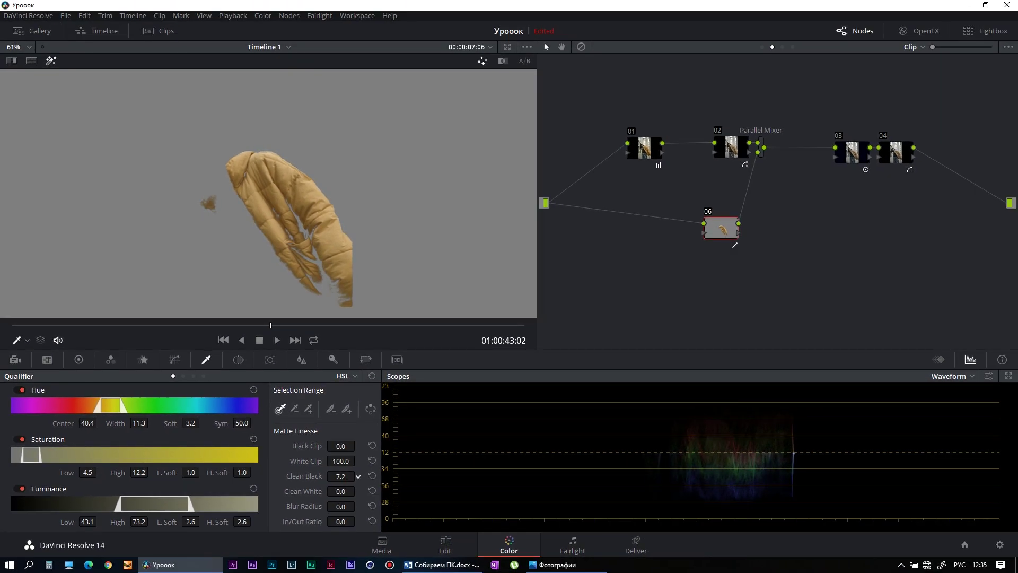
{"action": "mouse_move", "coordinate": [358, 477]}
{"action": "left_mouse_down"}
{"action": "mouse_move", "coordinate": [344, 476]}
{"action": "mouse_move", "coordinate": [358, 491]}
{"action": "left_mouse_up"}
{"action": "key", "text": "shift+h"}
{"action": "left_click", "coordinate": [78, 359]}
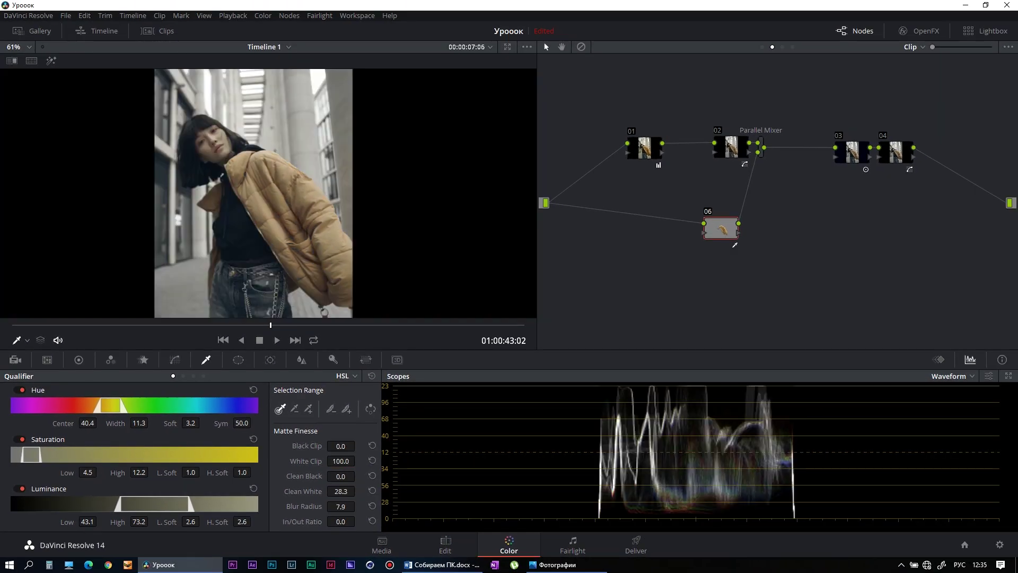
{"action": "left_click", "coordinate": [168, 375]}
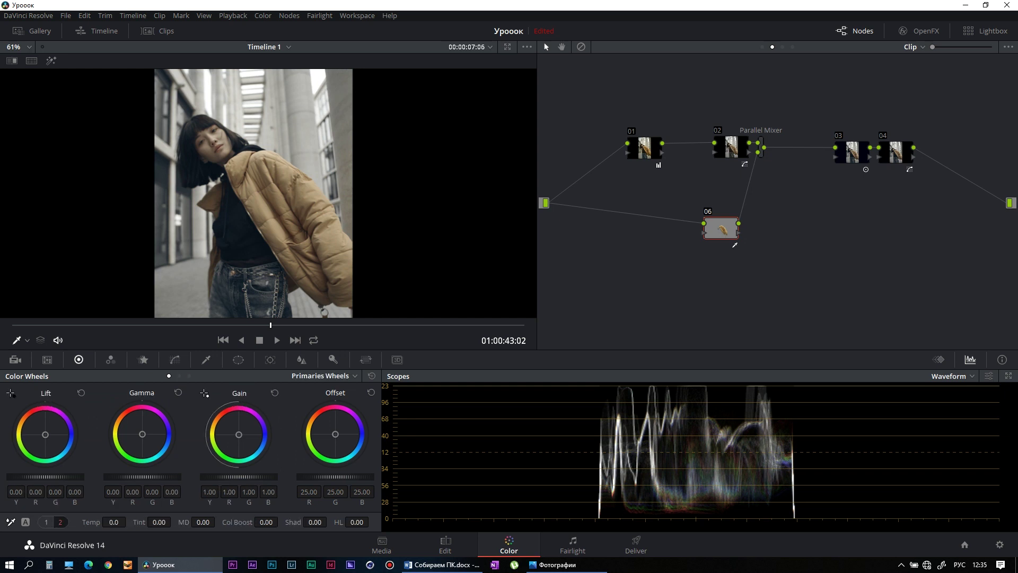
Warm node 06's gamma toward yellow and switch the scope to the vectorscope.
{"action": "left_click_drag", "start_coordinate": [142, 433], "coordinate": [137, 433]}
{"action": "left_click_drag", "start_coordinate": [238, 435], "coordinate": [236, 434]}
{"action": "left_click_drag", "start_coordinate": [137, 432], "coordinate": [135, 431]}
{"action": "left_click", "coordinate": [949, 376]}
{"action": "left_click", "coordinate": [954, 413]}
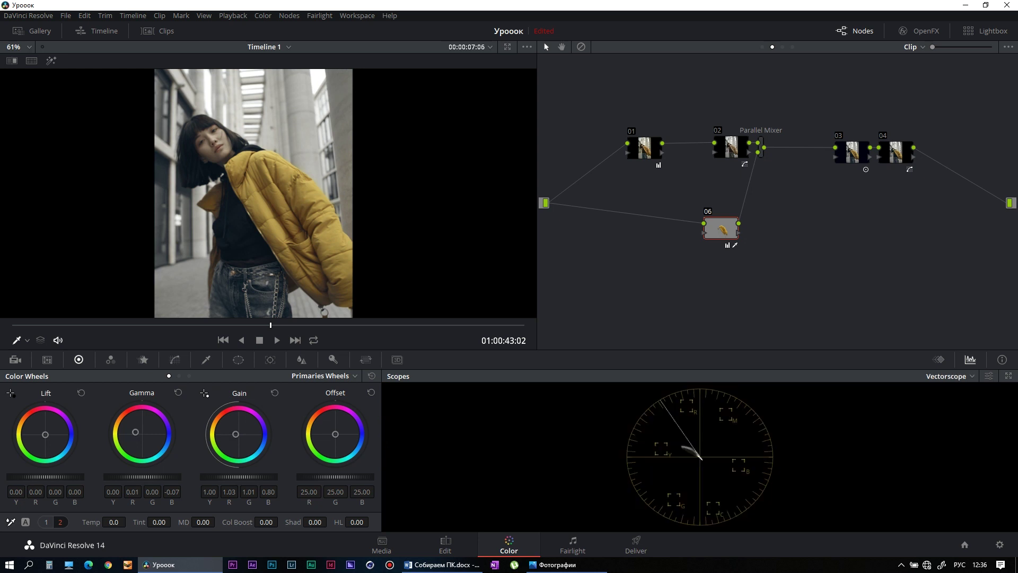
{"action": "key", "text": "shift+z"}
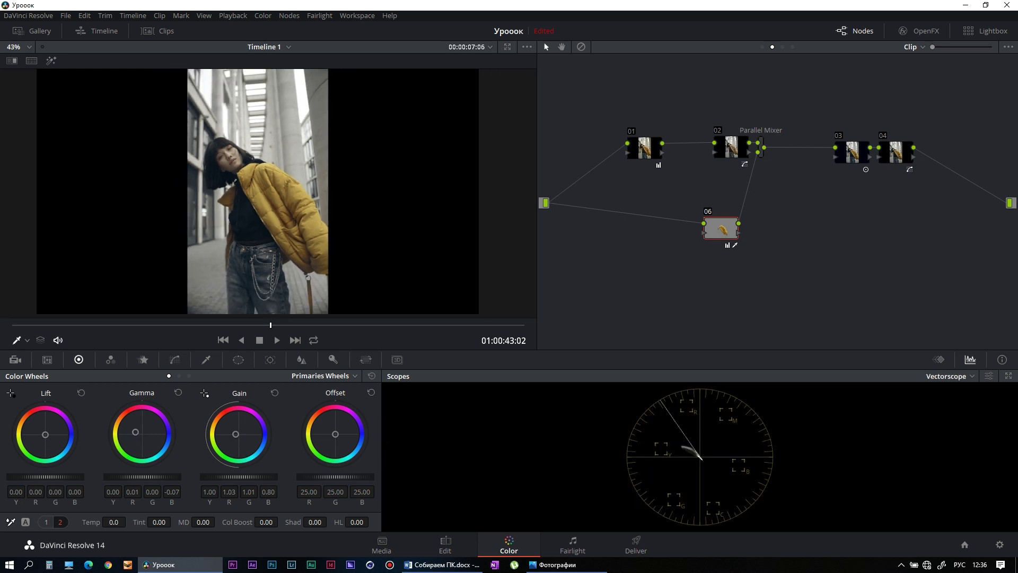
Set node 06's gain to 1.04/1.07/1.06/0.70 and compare with the node disabled and grade bypassed.
{"action": "left_click_drag", "start_coordinate": [239, 476], "coordinate": [249, 476]}
{"action": "scroll", "coordinate": [268, 191], "scroll_direction": "up", "scroll_amount": 3}
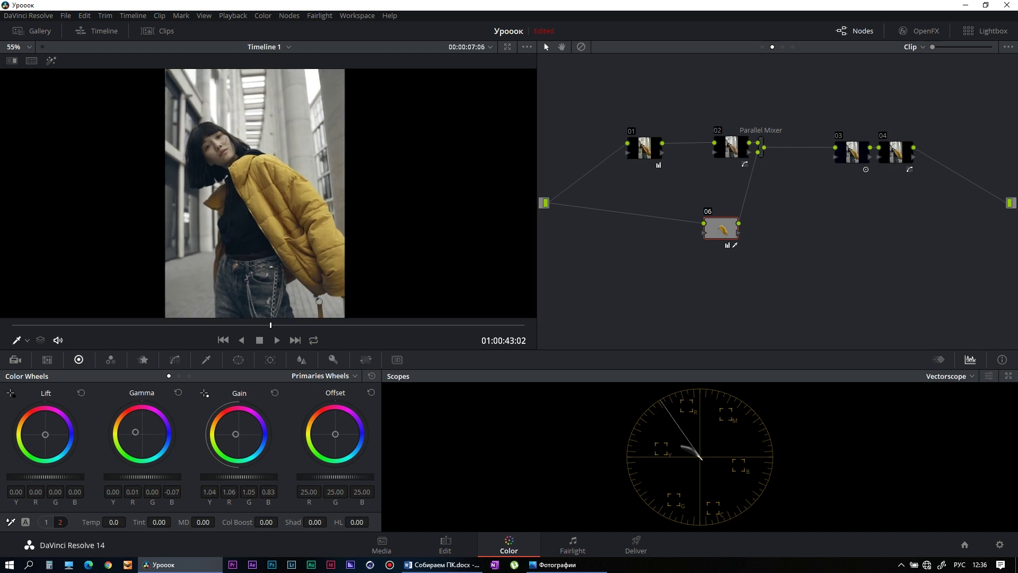
{"action": "left_click_drag", "start_coordinate": [235, 434], "coordinate": [233, 434]}
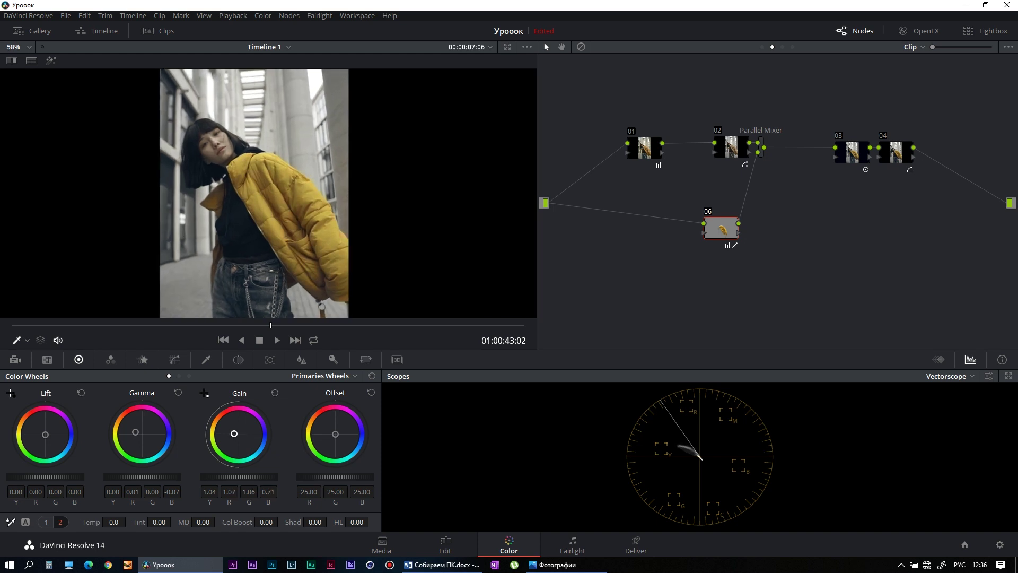
{"action": "scroll", "coordinate": [254, 193], "scroll_direction": "down", "scroll_amount": 2}
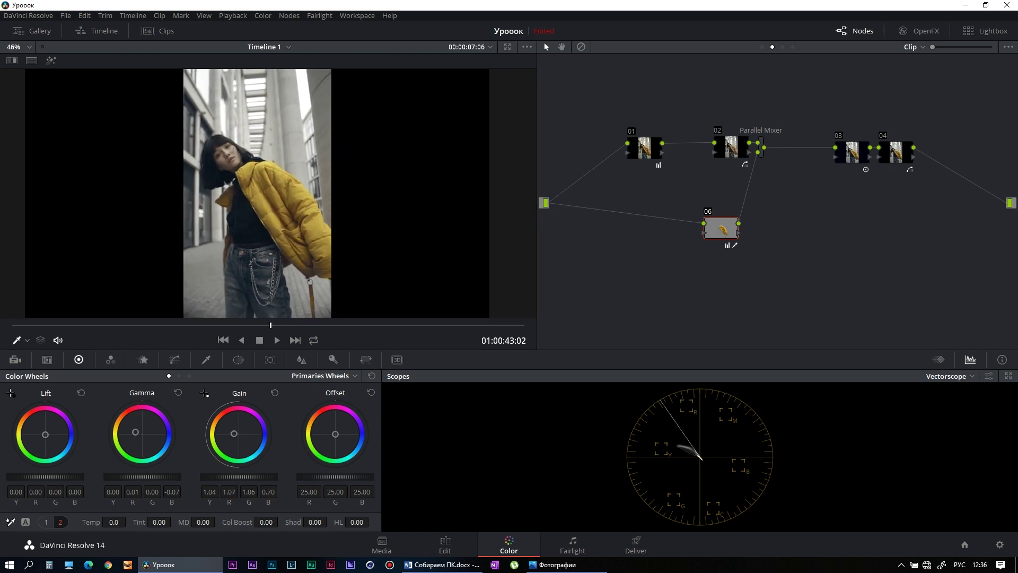
{"action": "key", "text": "ctrl+d"}
{"action": "key", "text": "ctrl+d"}
{"action": "key", "text": "ctrl+d"}
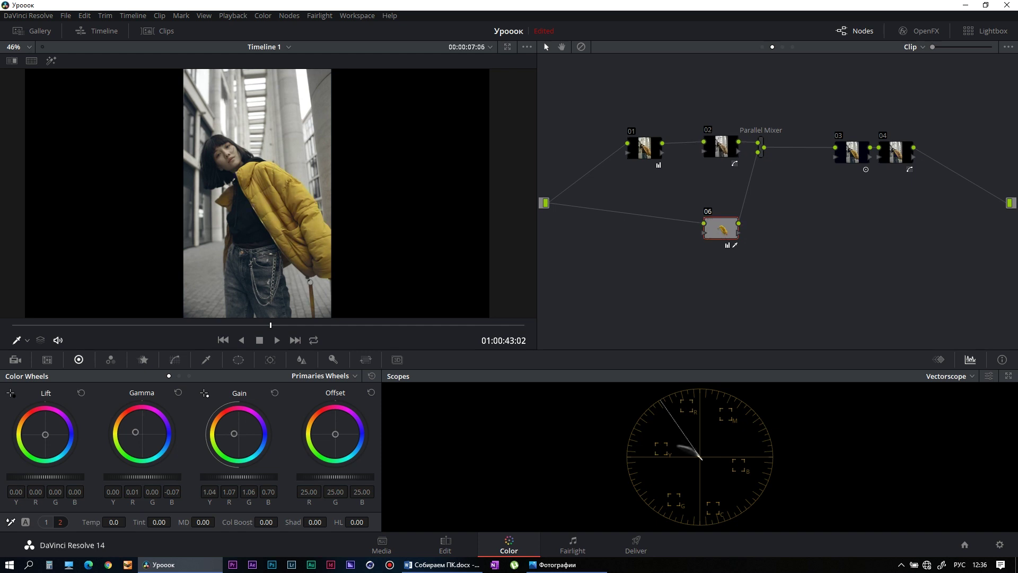
{"action": "scroll", "coordinate": [257, 193], "scroll_direction": "down", "scroll_amount": 2}
{"action": "key", "text": "shift+d"}
Compare the jacket grade on and off in the enlarged viewer, then add parallel node 08.
{"action": "key", "text": "shift+d"}
{"action": "key", "text": "alt+f"}
{"action": "key", "text": "shift+d"}
{"action": "key", "text": "shift+d"}
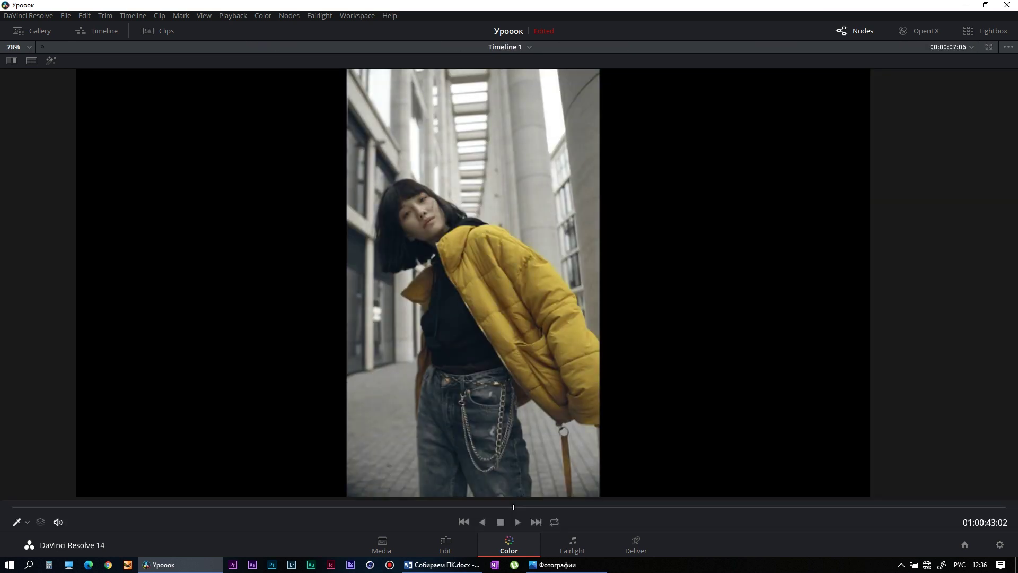
{"action": "key", "text": "shift+d"}
{"action": "key", "text": "shift+d"}
{"action": "key", "text": "alt+f"}
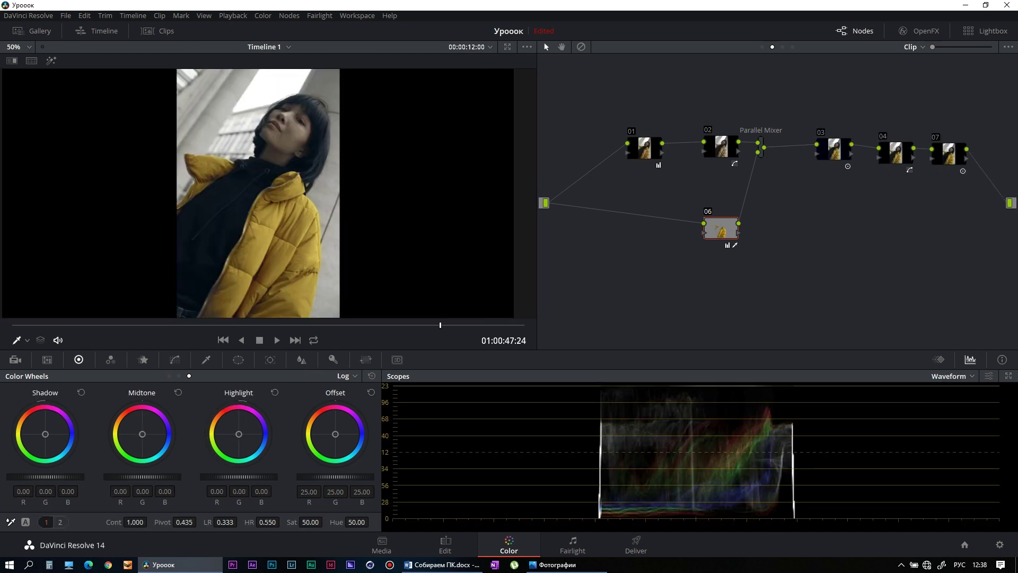
{"action": "key", "text": "alt+p"}
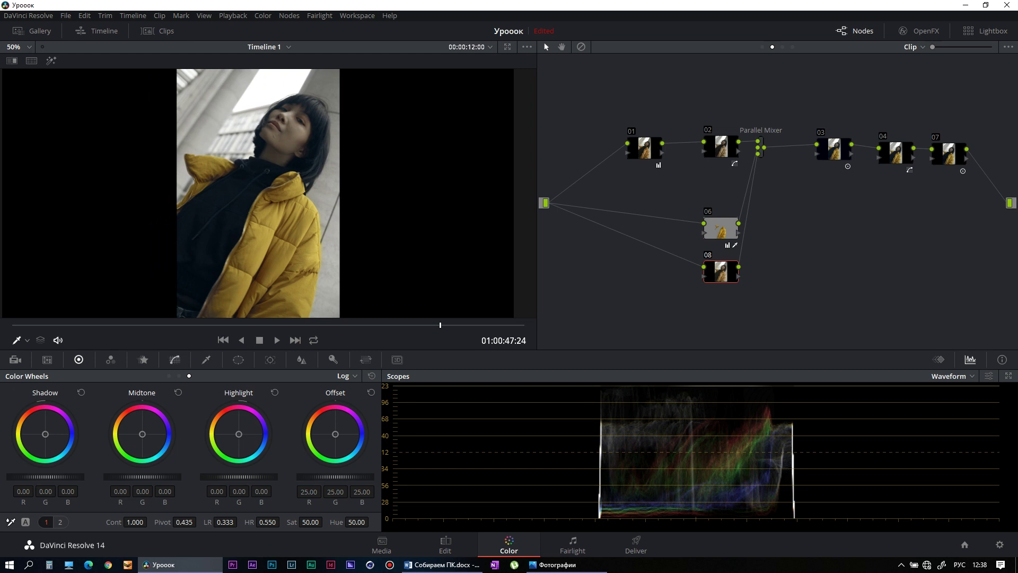
Qualify the face on node 08, set Col Boost to 14.50, and compare with the node disabled.
{"action": "key", "text": "alt+q"}
{"action": "left_click", "coordinate": [281, 133]}
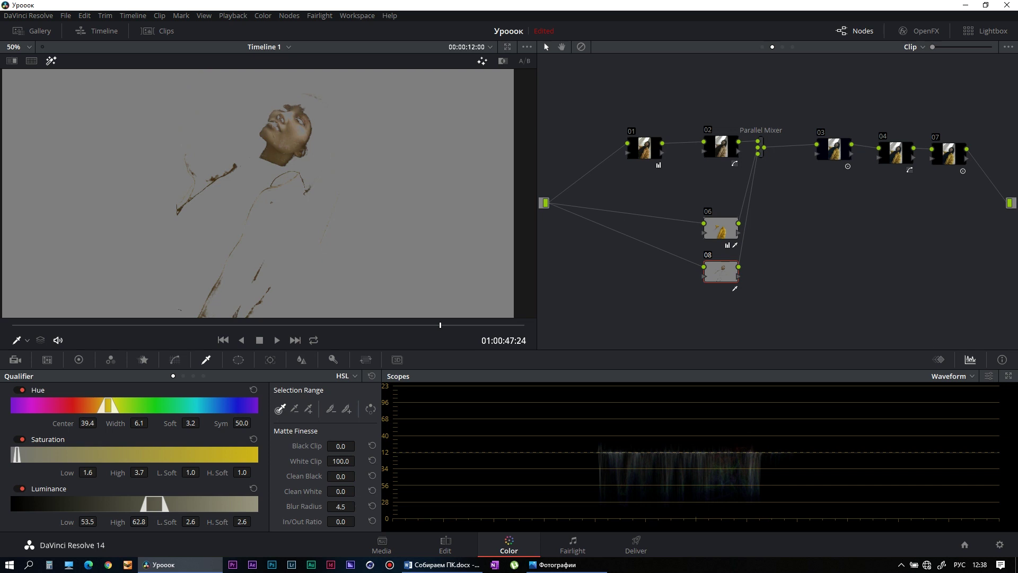
{"action": "key", "text": "alt+w"}
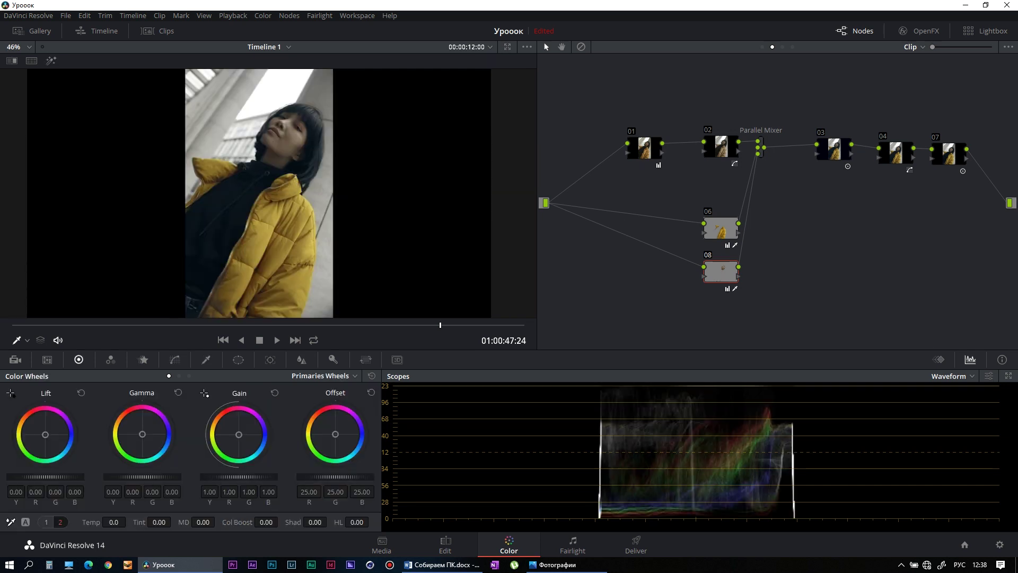
{"action": "left_click_drag", "start_coordinate": [266, 522], "coordinate": [288, 521]}
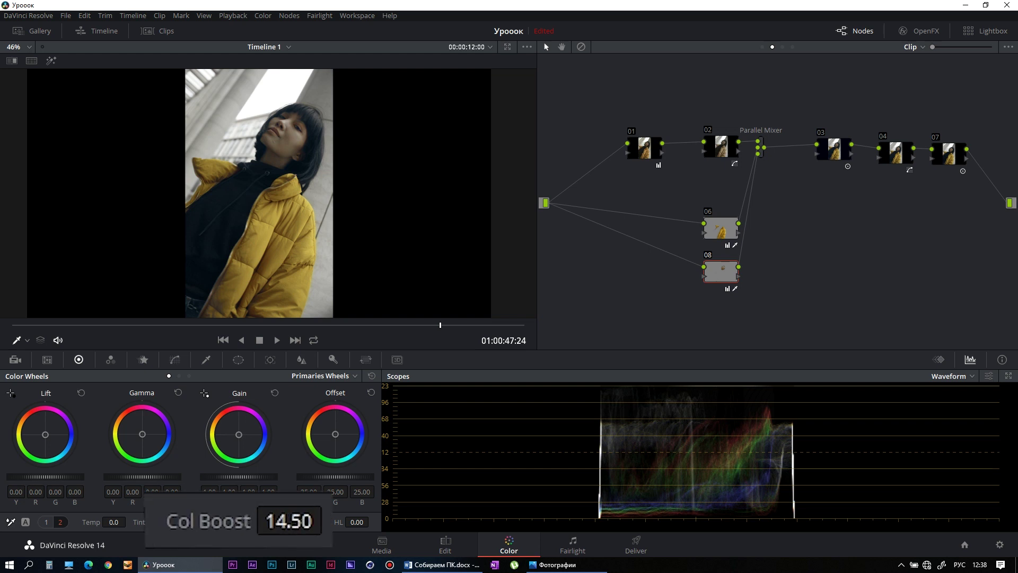
{"action": "key", "text": "ctrl+minus"}
{"action": "scroll", "coordinate": [268, 193], "scroll_direction": "up", "scroll_amount": 5}
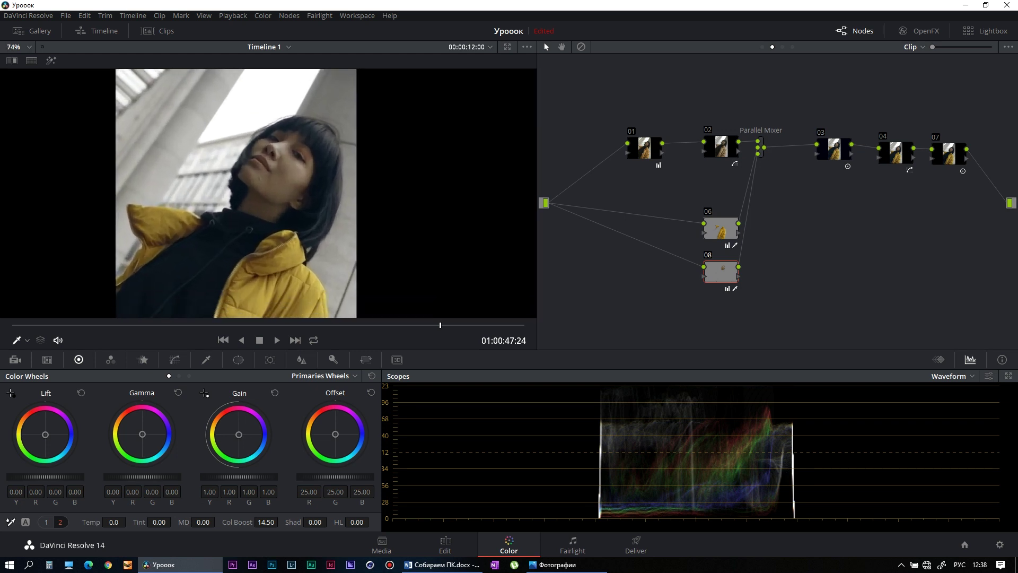
{"action": "key", "text": "ctrl+d"}
{"action": "key", "text": "ctrl+d"}
{"action": "key", "text": "ctrl+d"}
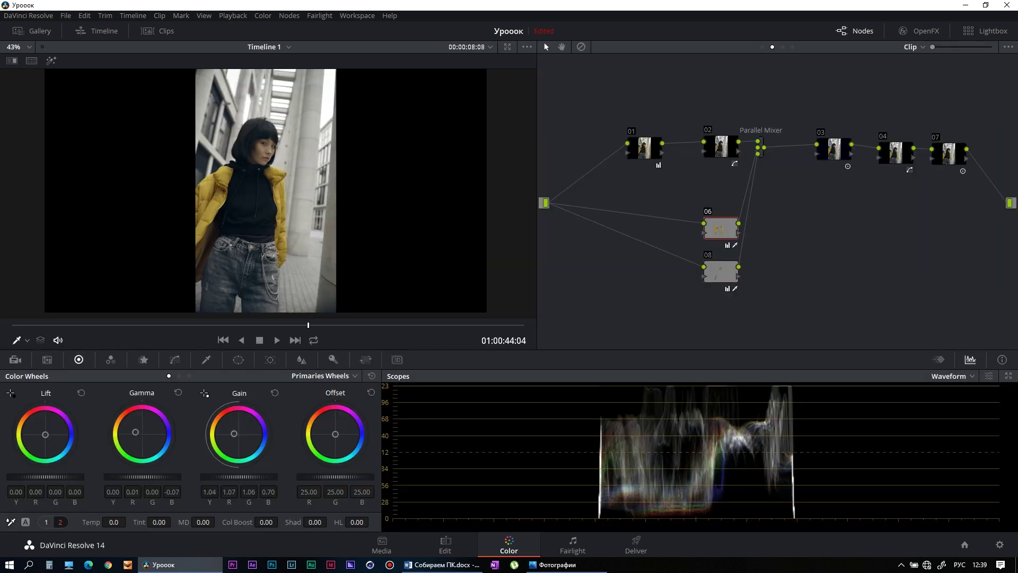
Show node 06's Contrast, Pivot, Sat and Hue controls on adjustment page 1.
{"action": "left_click", "coordinate": [46, 522]}
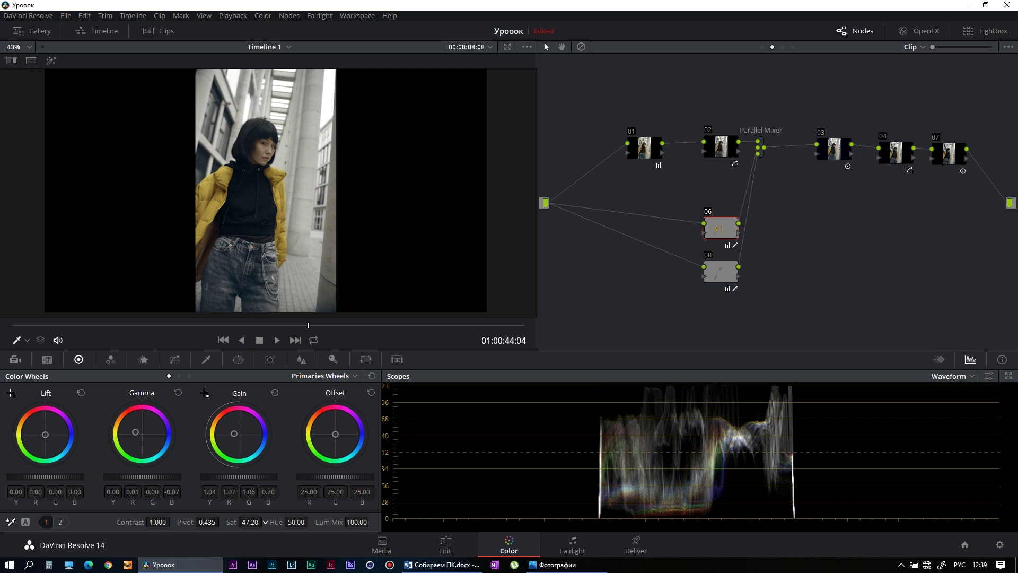